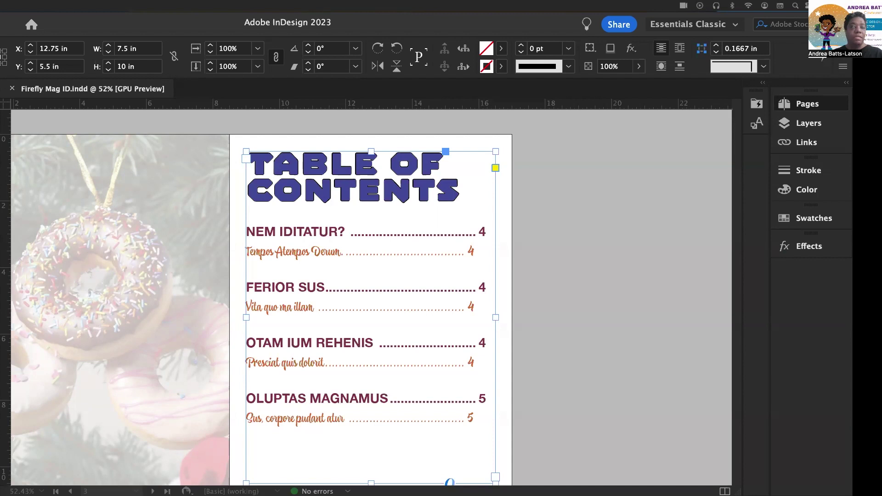
Reset the Essentials Classic workspace to its default panels.
scroll(234, 312, "down", 2)
scroll(240, 316, "up", 1)
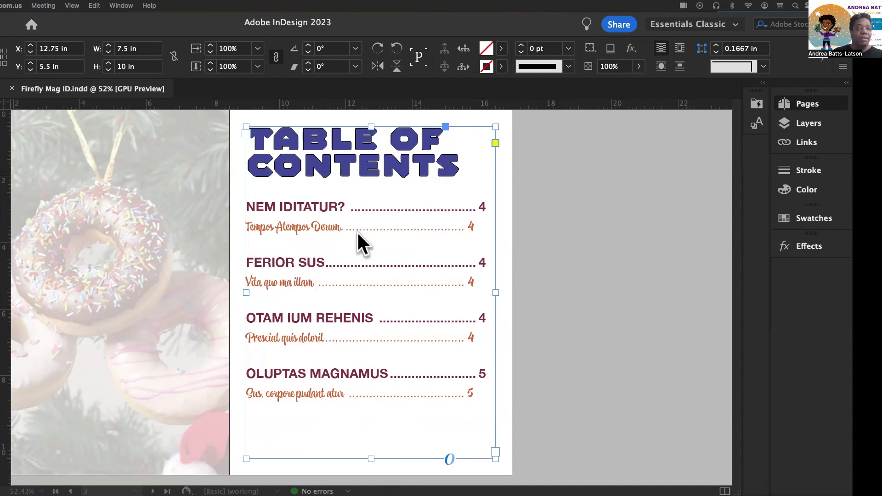
scroll(357, 232, "up", 1)
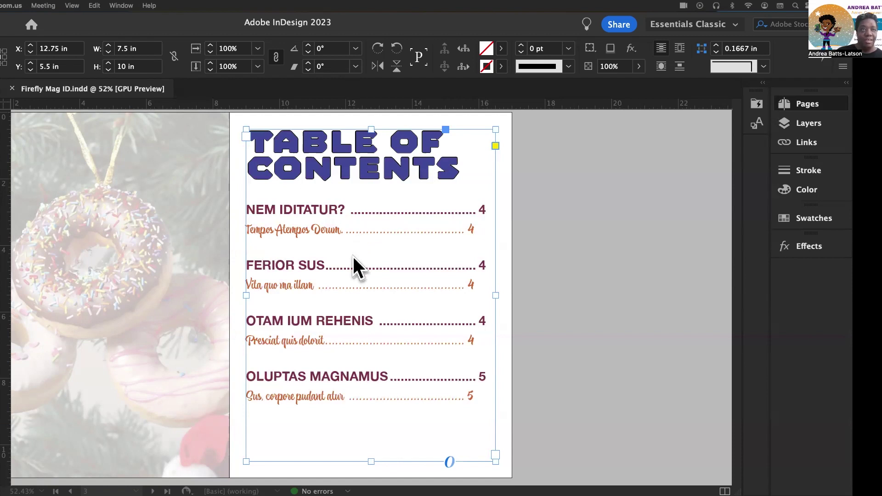
scroll(266, 246, "up", 10)
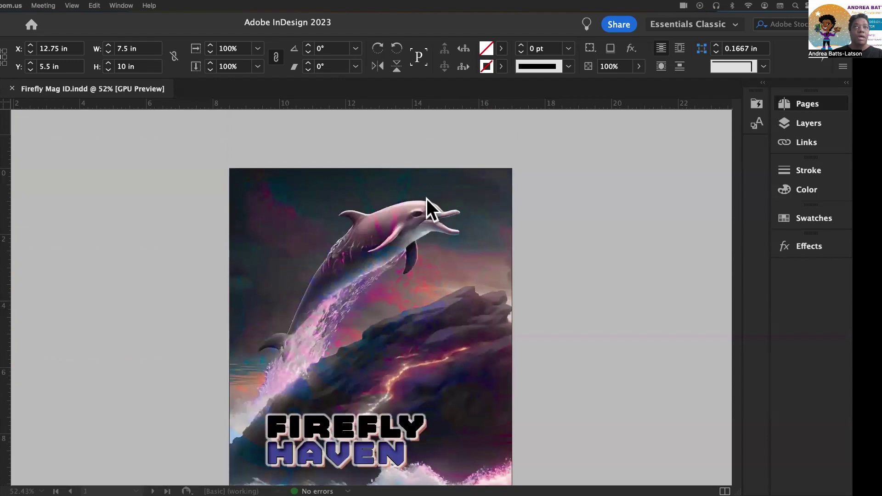
left_click(663, 20)
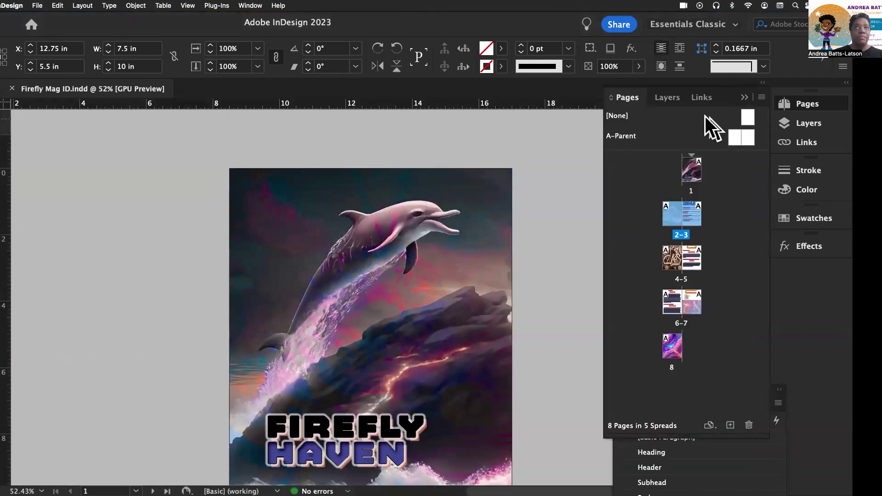
left_click(665, 24)
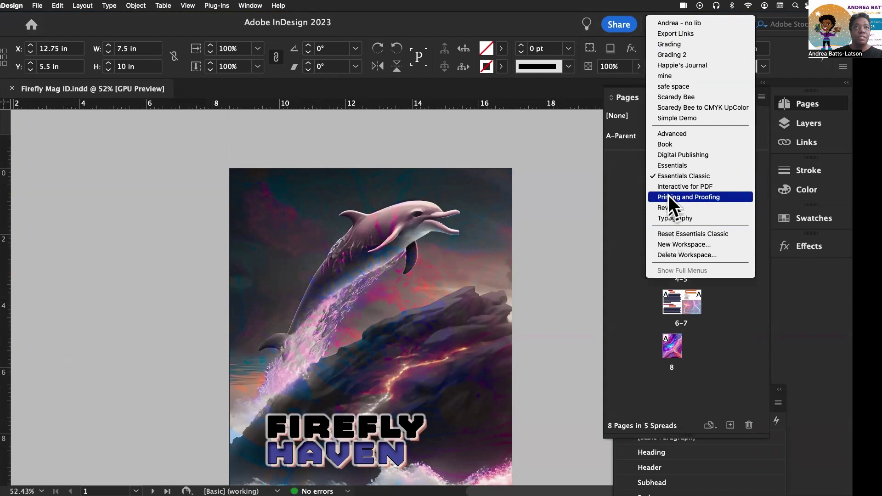
left_click(679, 235)
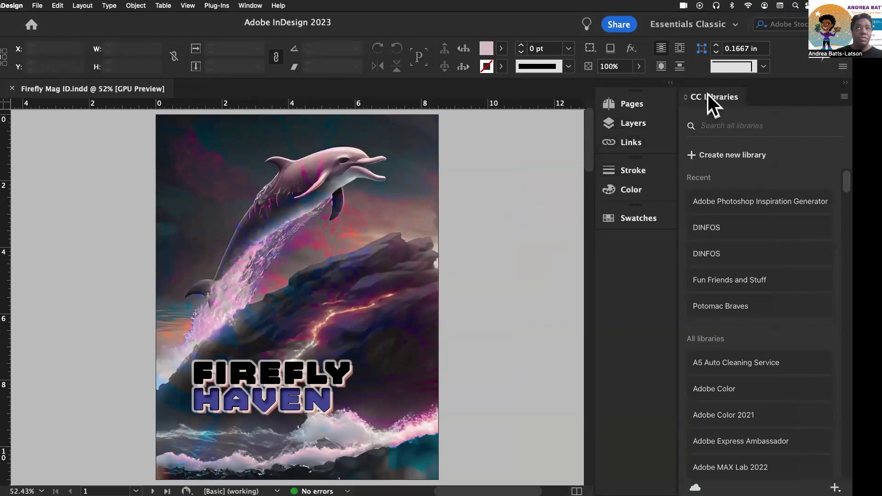
Collapse CC Libraries and scroll to the pages 2–3 Table of Contents spread.
left_click(719, 97)
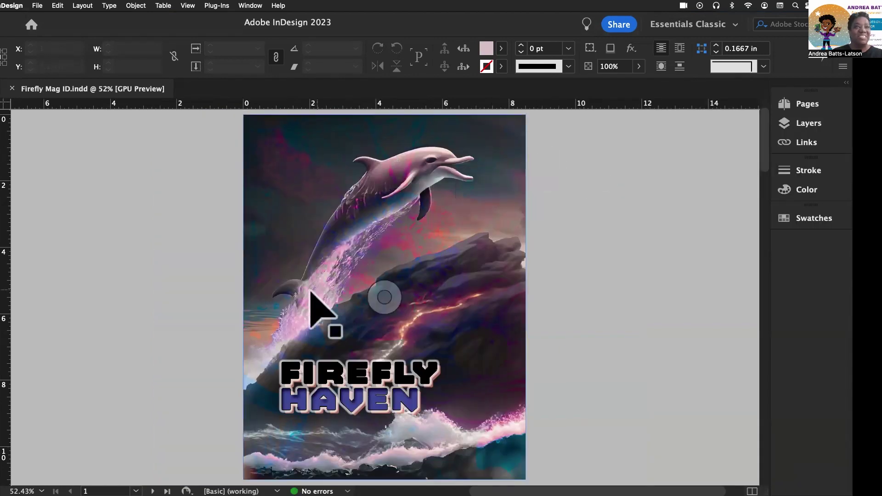
scroll(202, 275, "down", 2)
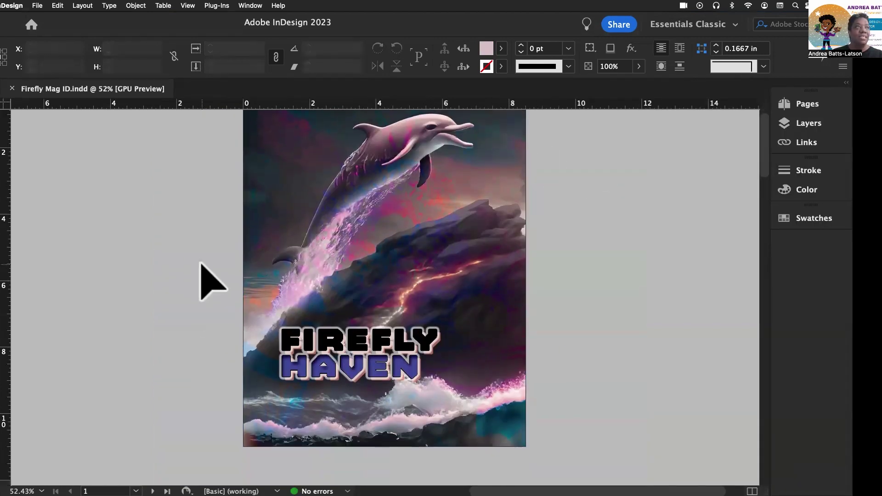
scroll(200, 263, "down", 15)
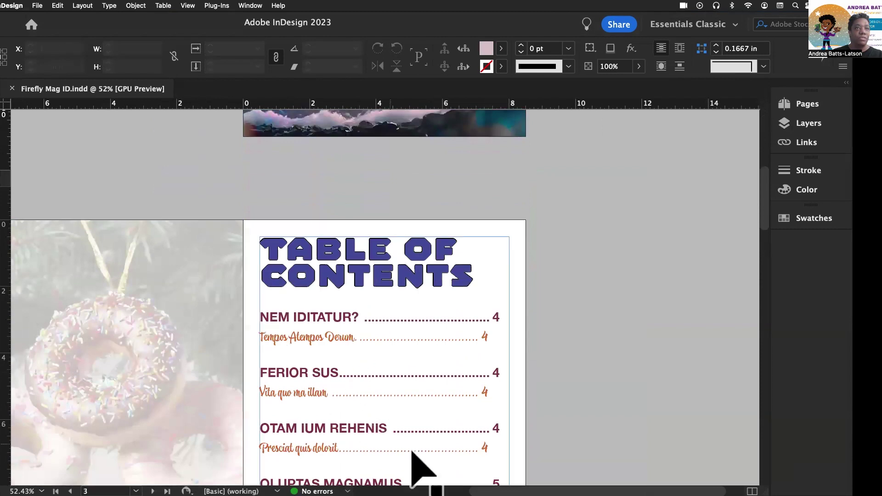
scroll(466, 298, "left", 5)
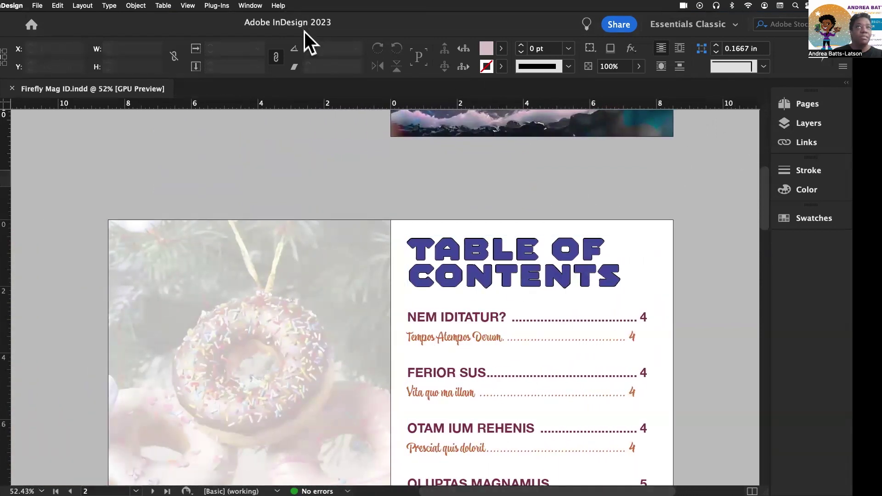
Go via Digital Publishing to the Book workspace and reset Book to its defaults.
left_click(664, 23)
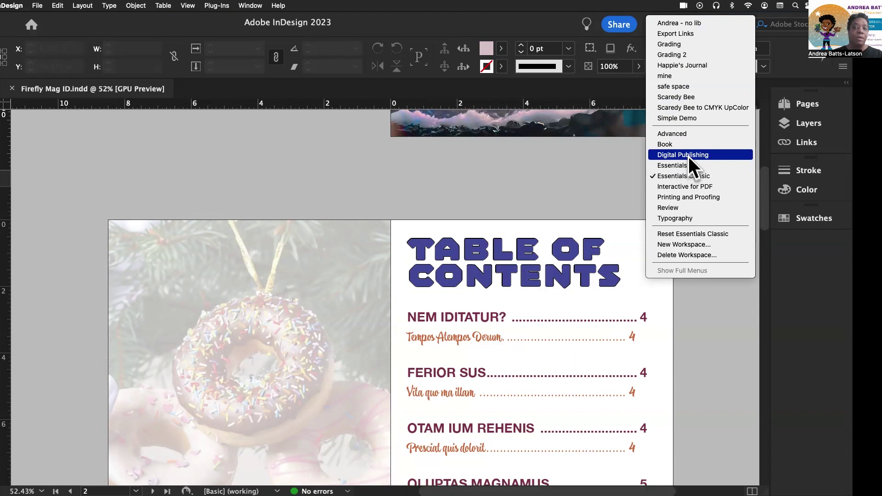
left_click(688, 157)
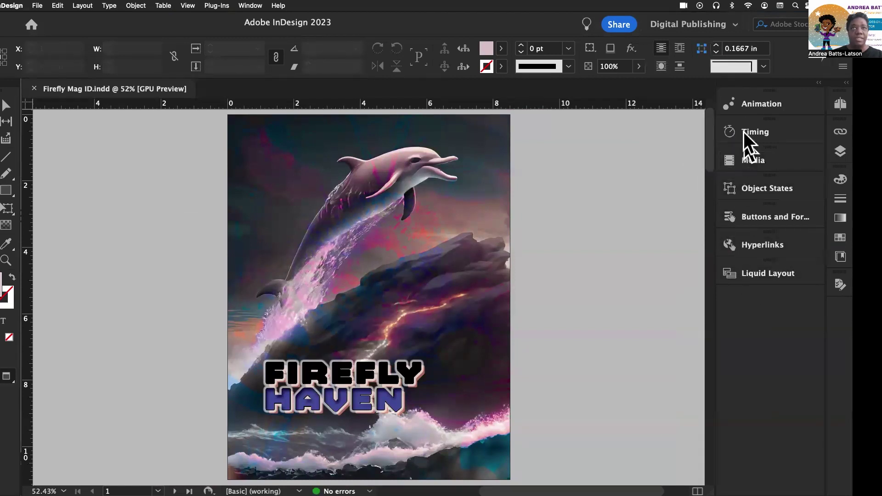
left_click(682, 24)
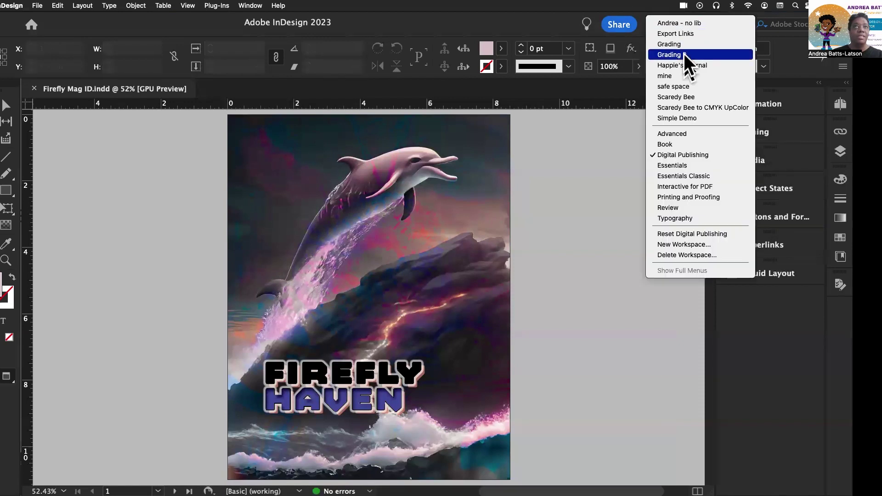
left_click(701, 146)
left_click(710, 23)
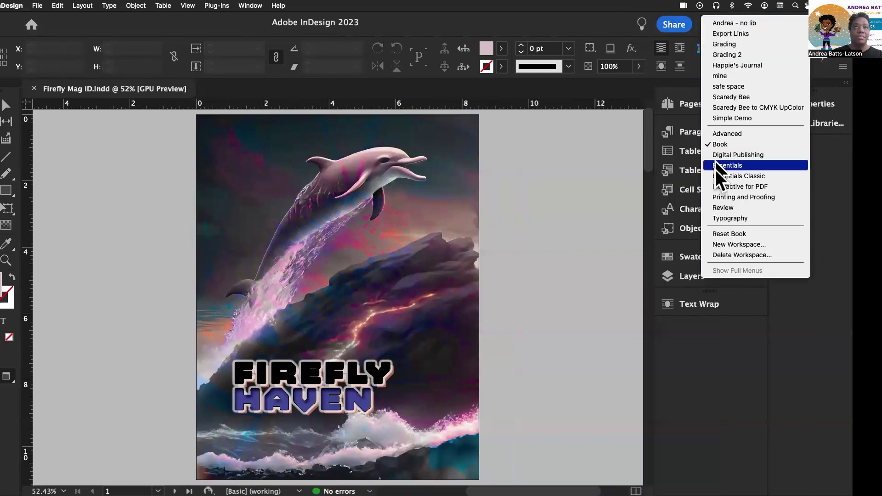
left_click(720, 235)
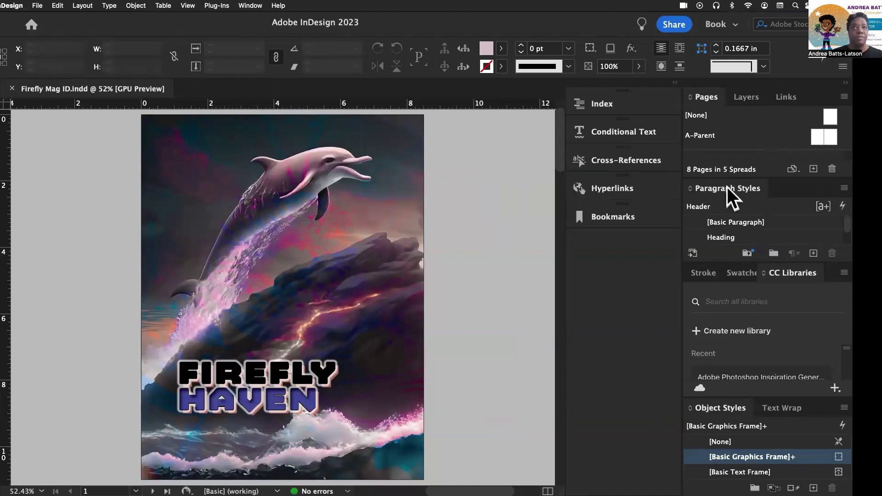
Float the Paragraph Styles panel over the canvas and lengthen it to list TOC Header, TOC 1, TOC 2.
left_click_drag(726, 186, 487, 159)
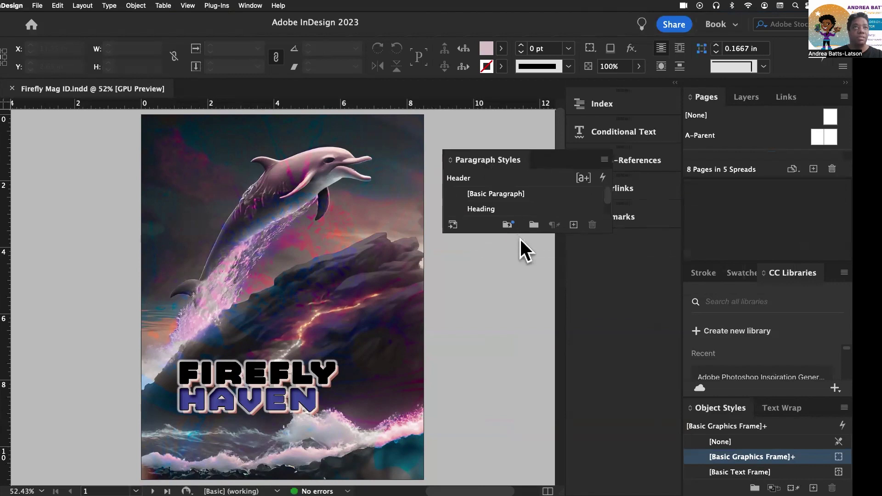
left_click_drag(533, 231, 554, 468)
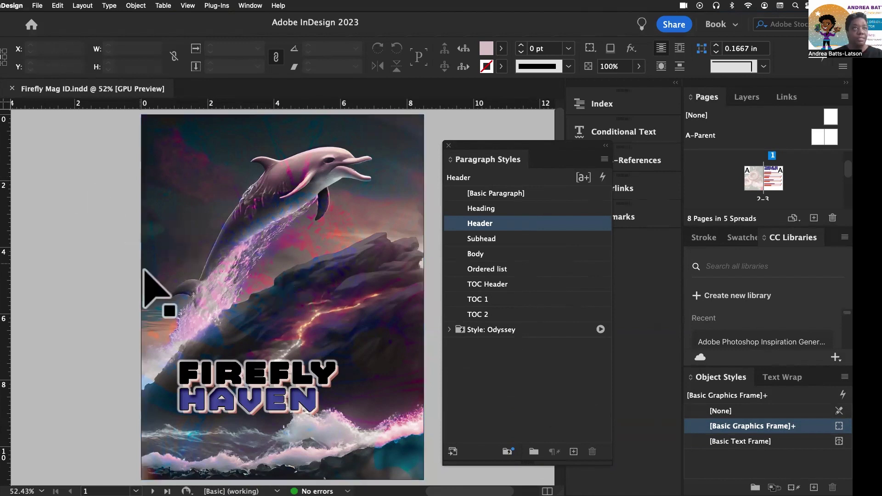
scroll(154, 350, "down", 5)
scroll(154, 350, "down", 6)
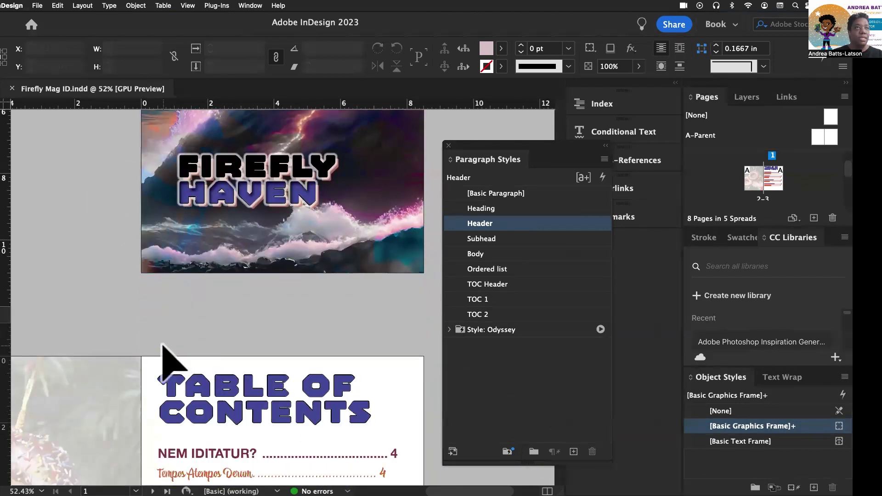
Capture the FIREFLY HAVEN title's formatting as a new paragraph style named 'Mag Title'.
double_click(256, 335)
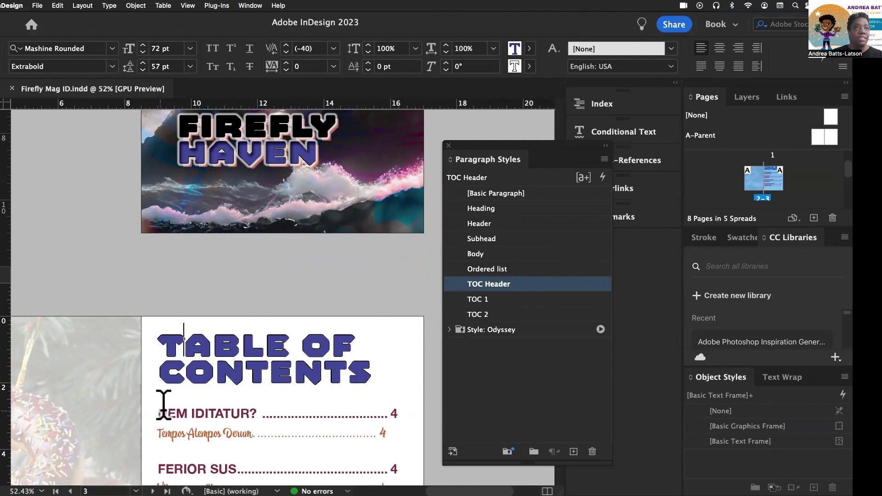
left_click(245, 129)
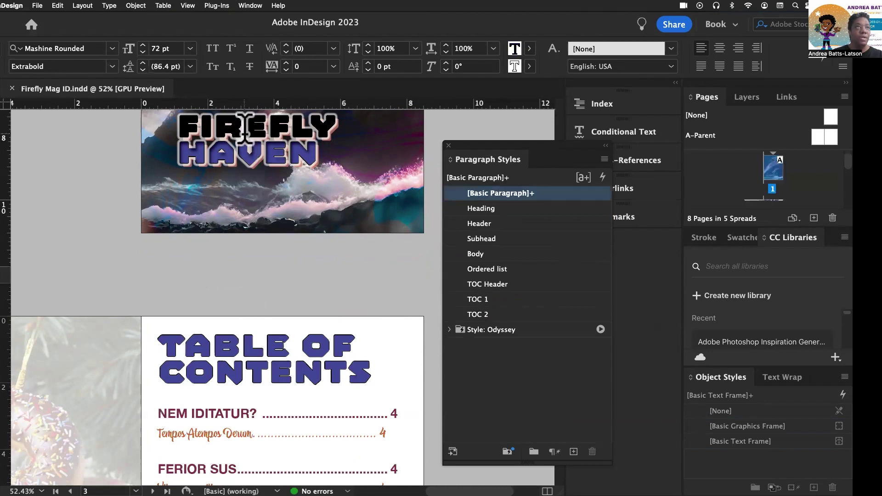
scroll(300, 137, "up", 1)
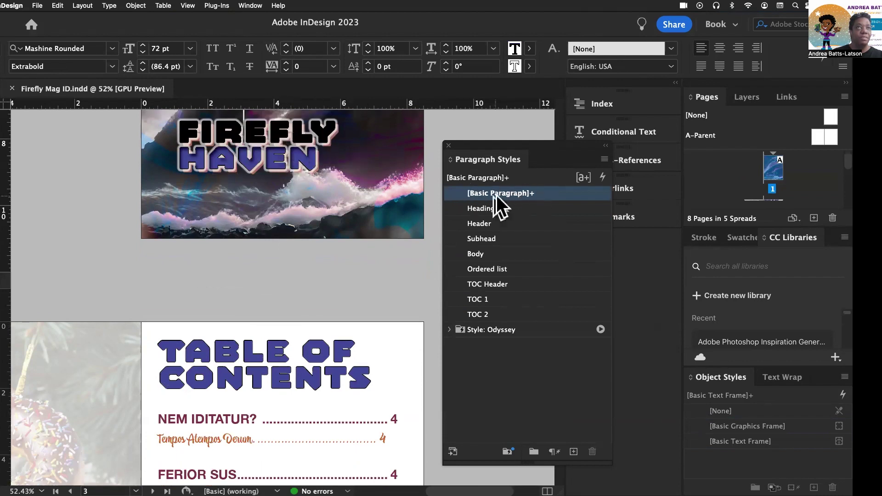
mouse_move(534, 194)
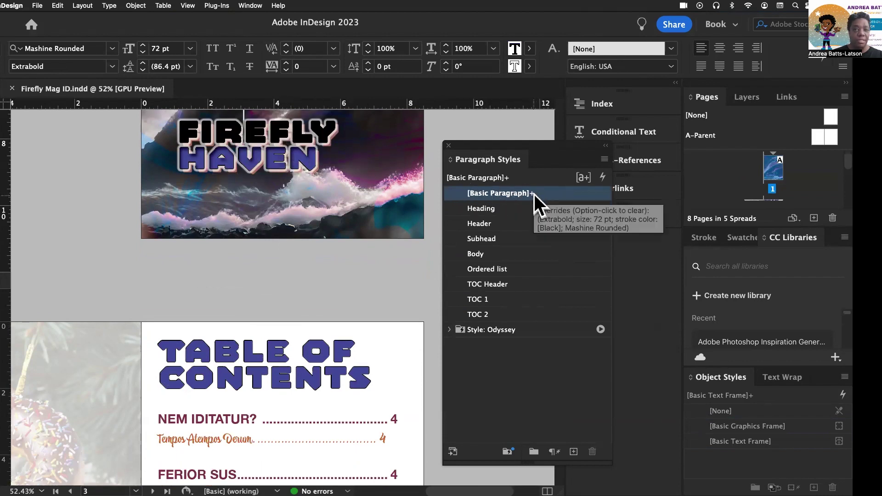
left_click(573, 453)
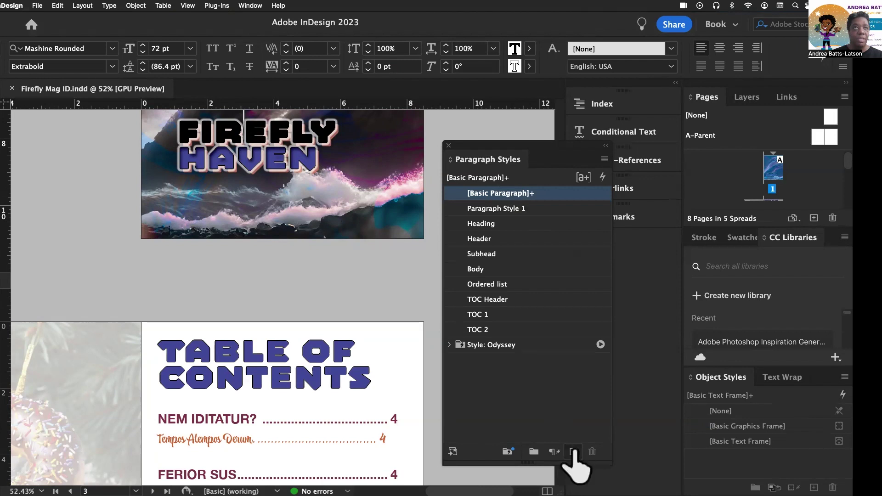
left_click(486, 209)
left_click(486, 209)
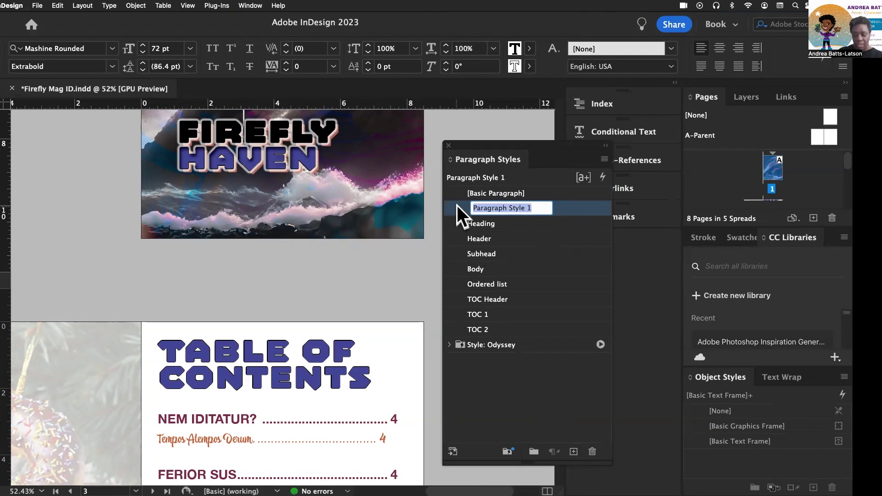
type("Mag ")
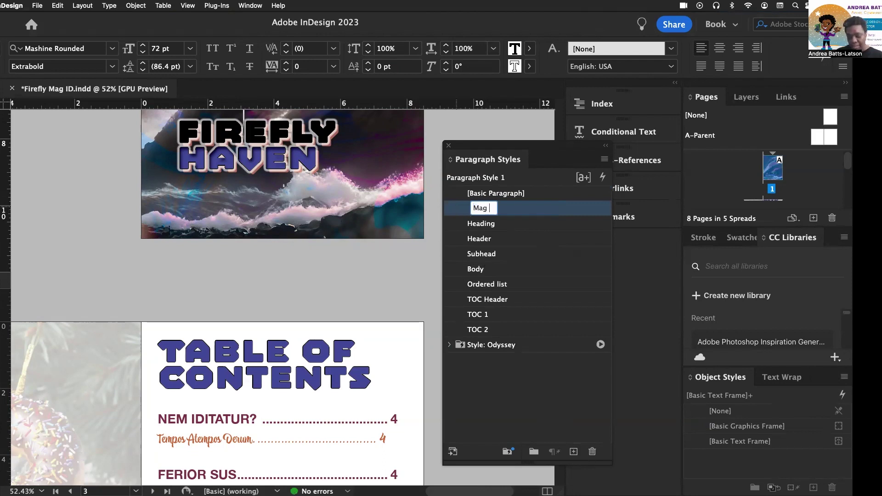
type("Title")
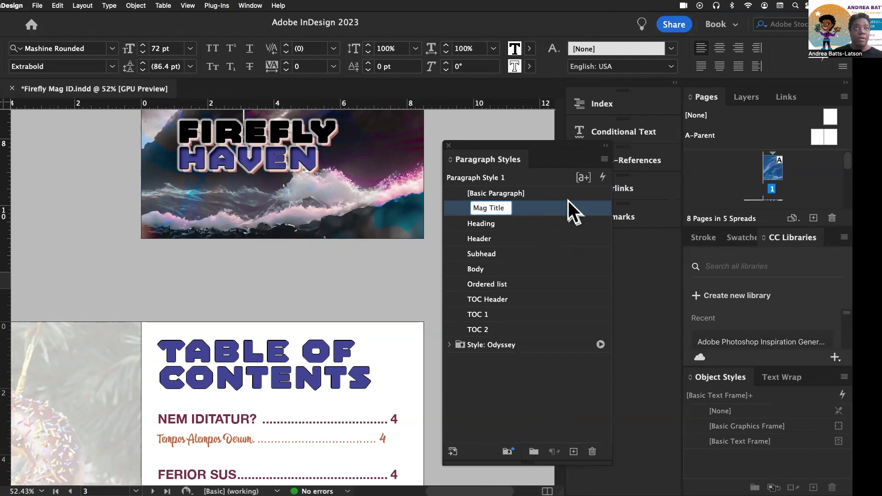
left_click(527, 212)
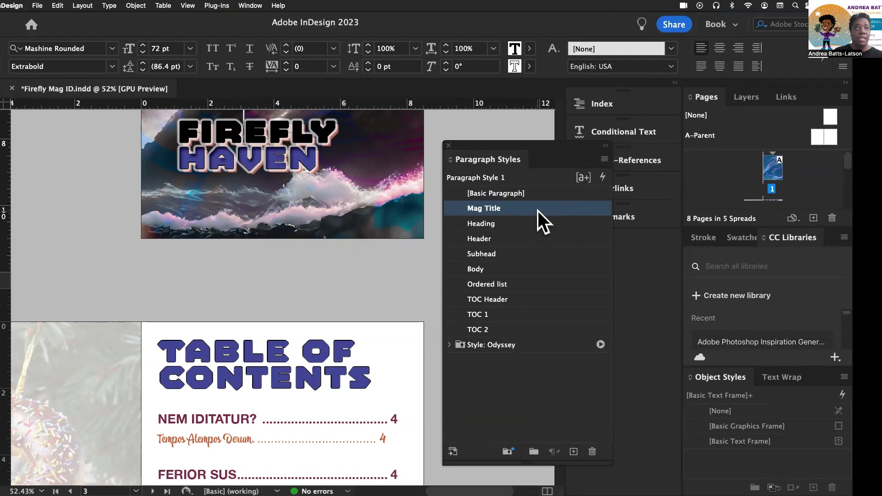
Review Mag Title's character formats, indents, tabs, border and span-column settings, closing with OK.
double_click(537, 211)
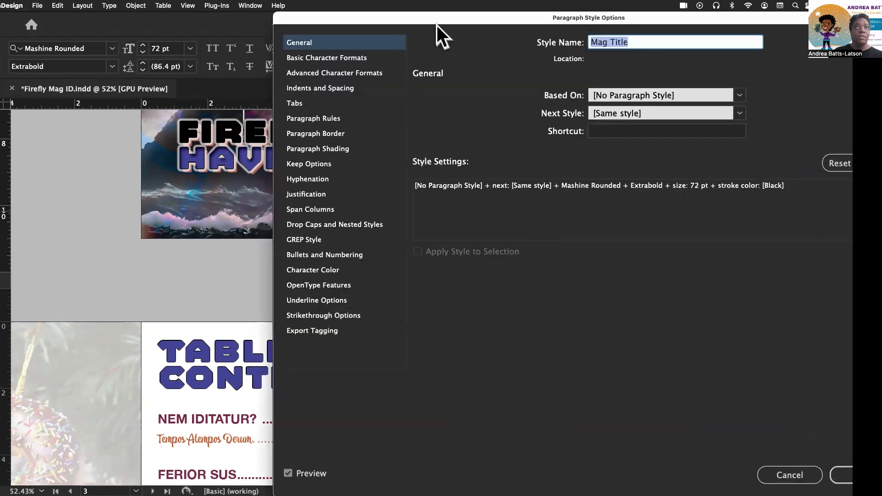
left_click_drag(436, 25, 308, 7)
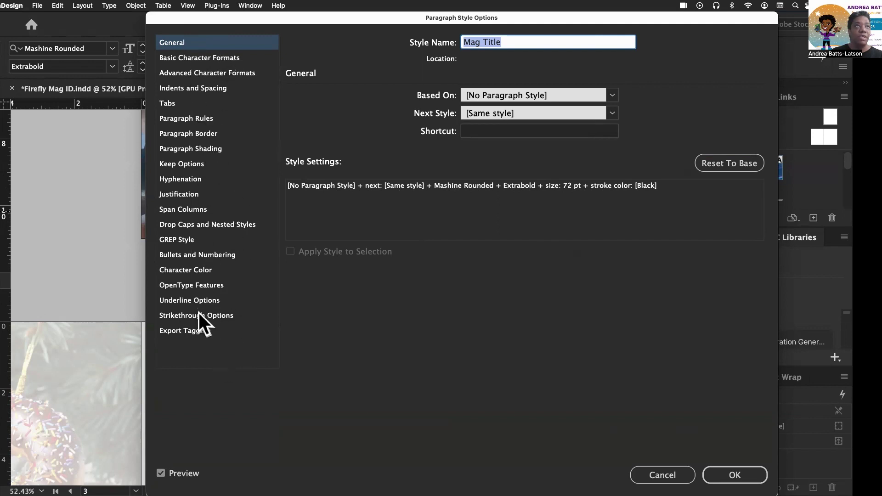
left_click(194, 58)
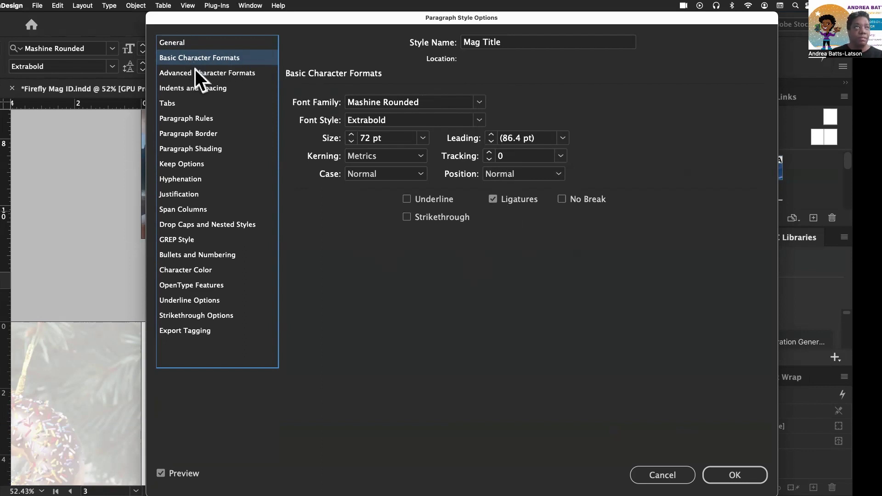
left_click(200, 90)
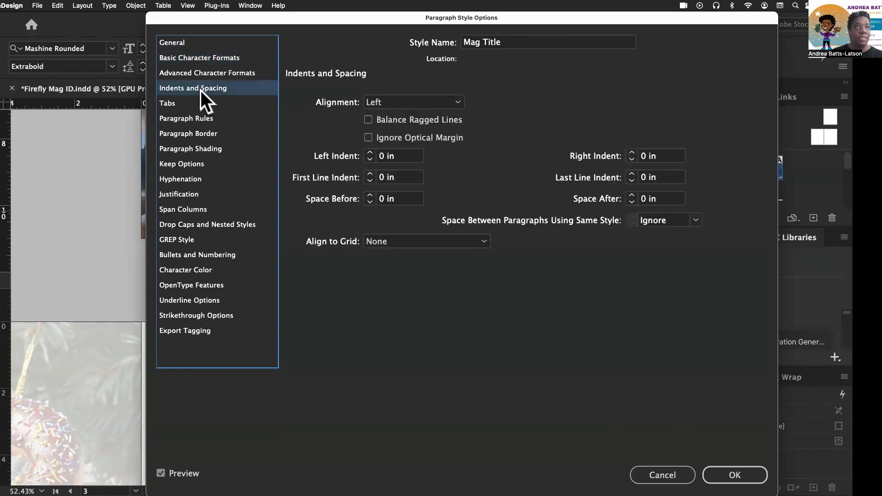
left_click(186, 103)
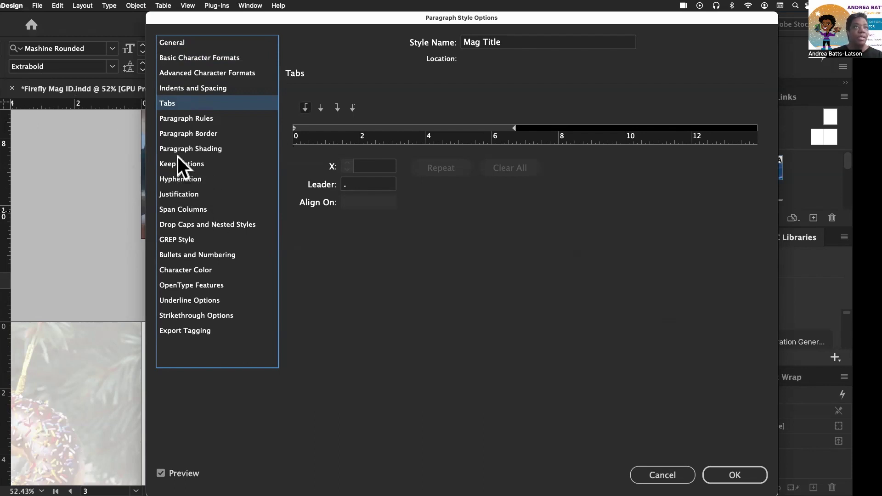
left_click(179, 134)
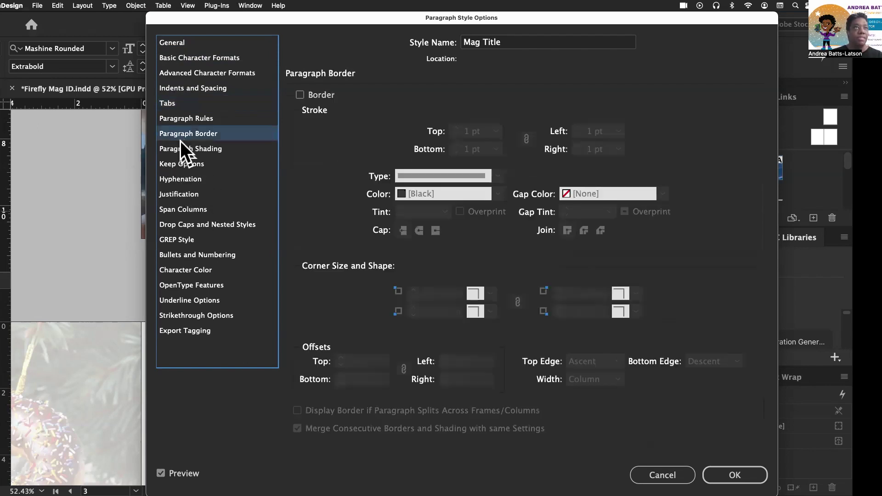
left_click(184, 209)
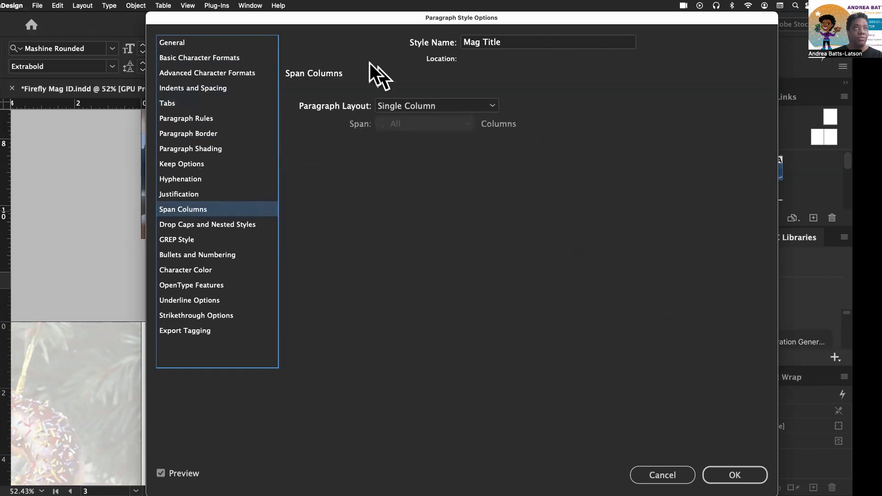
left_click(741, 470)
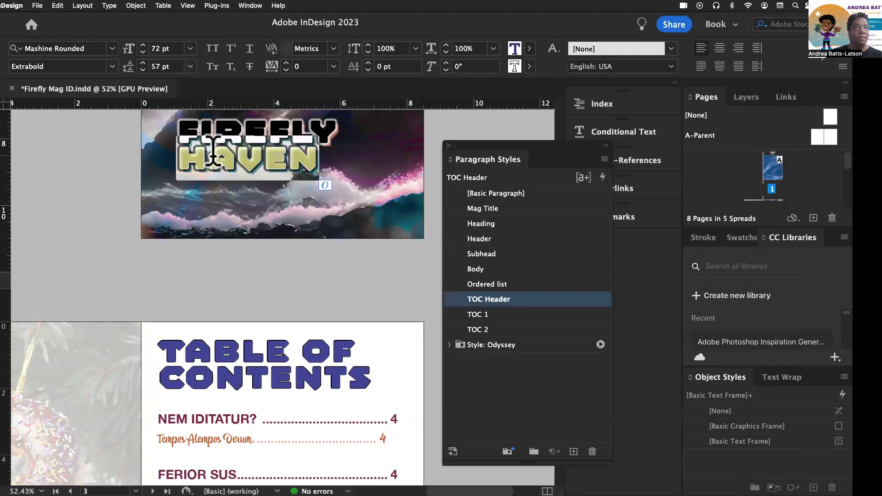
Check the FIREFLY HAVEN title's paragraph style, selecting TOC Header in the panel.
left_click(213, 138)
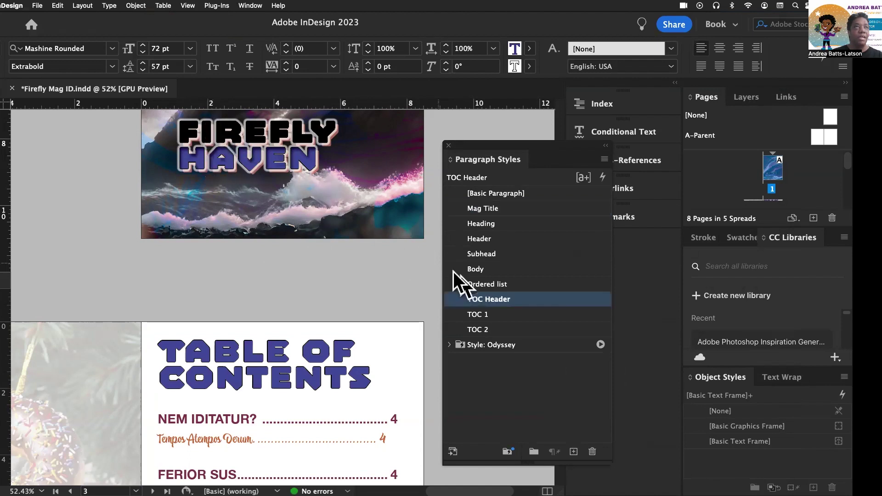
left_click_drag(489, 297, 253, 131)
left_click(210, 131)
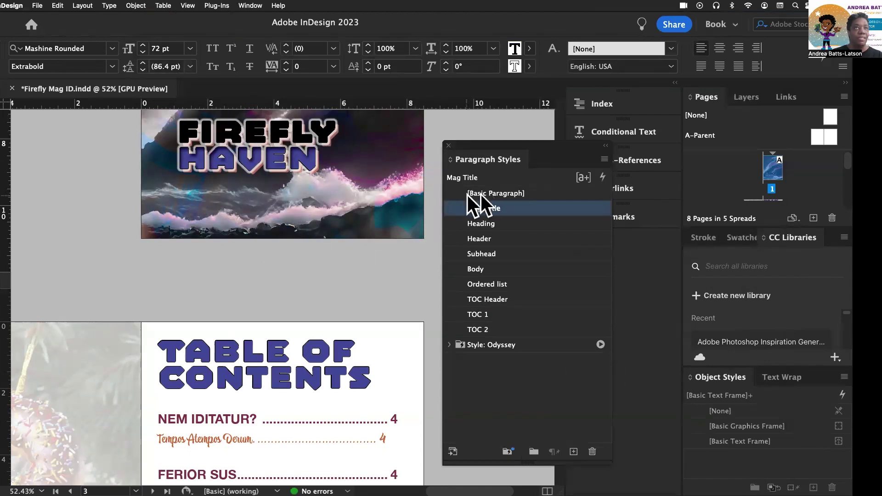
left_click(460, 299)
left_click_drag(460, 299, 508, 315)
scroll(282, 197, "up", 2)
scroll(285, 218, "down", 5)
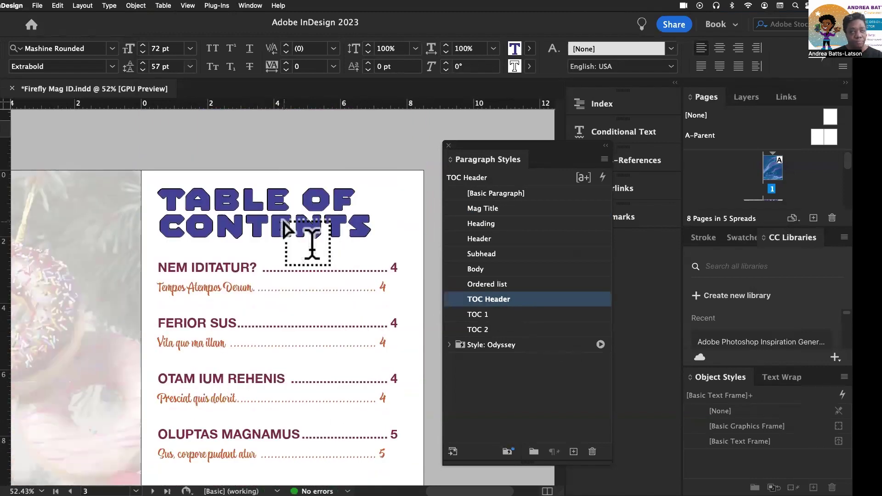
Check the styles of the TABLE OF CONTENTS heading and its NEM IDITATUR? and Tempos Atempos Derum. entries.
left_click(220, 197)
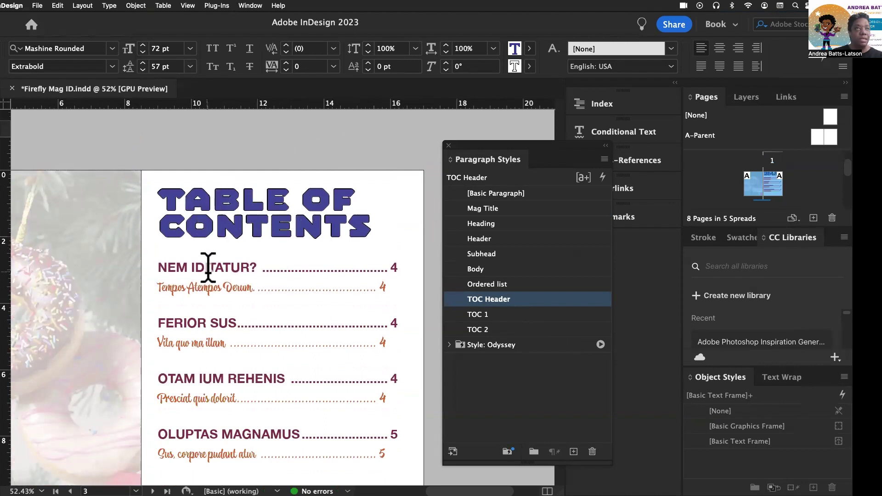
left_click(208, 268)
left_click(205, 287)
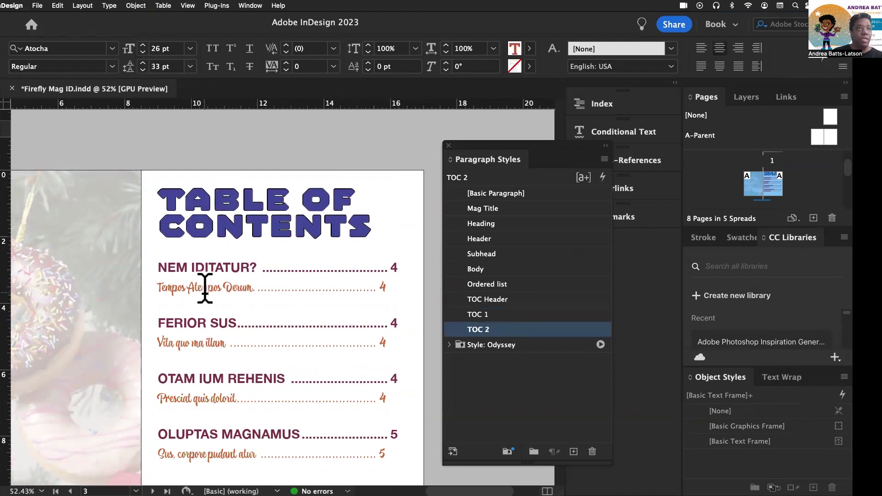
Check the story page's STORY heading, NEM IDITATUR? heading, subhead and body paragraph styles.
scroll(205, 287, "down", 10)
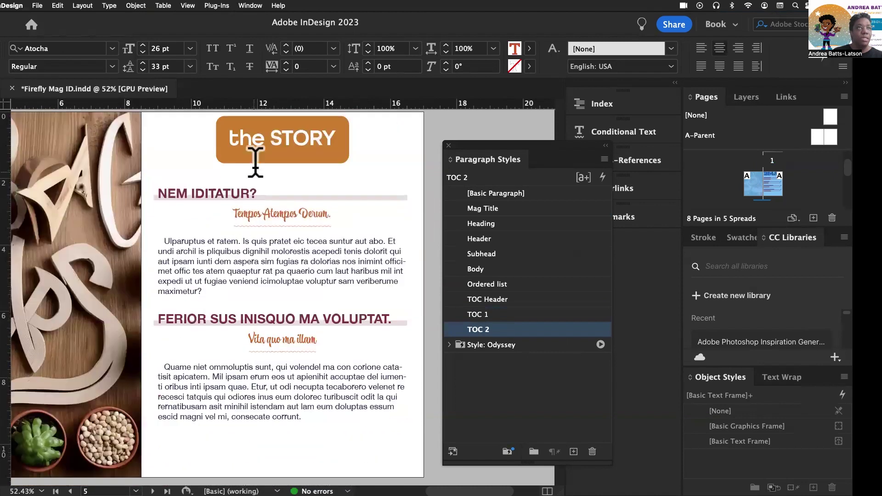
left_click(252, 158)
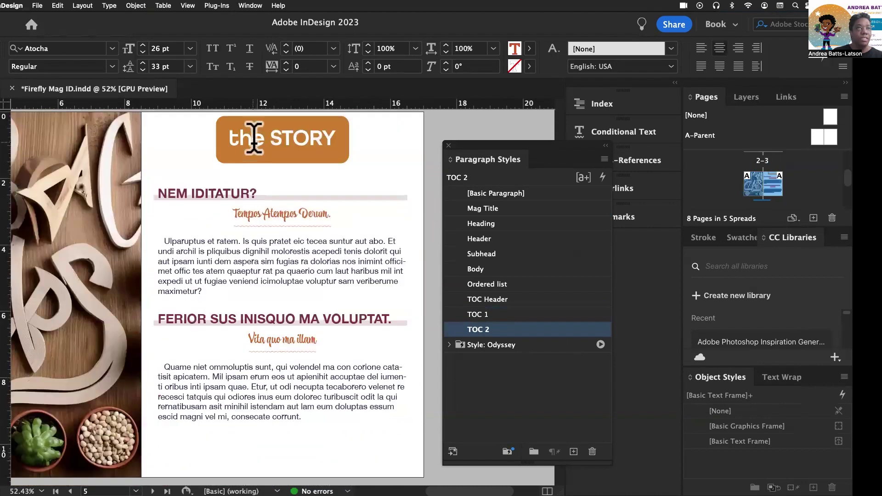
left_click(211, 196)
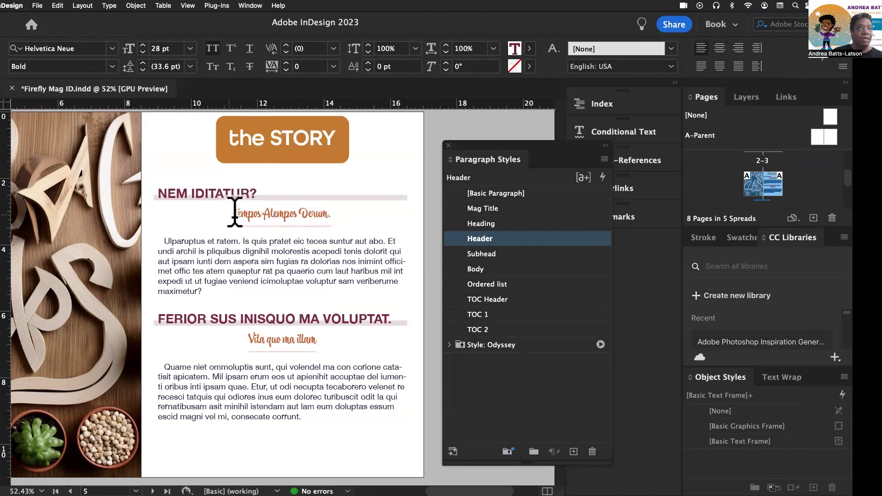
left_click(248, 135)
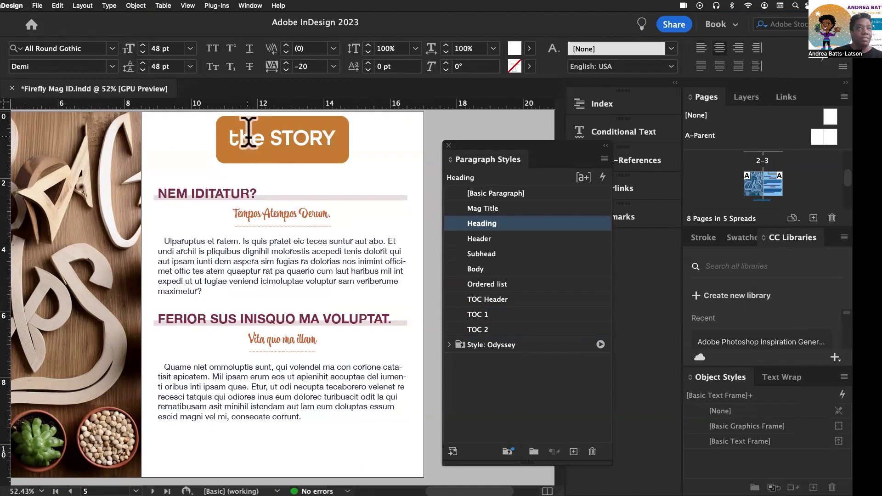
left_click(240, 195)
left_click(259, 211)
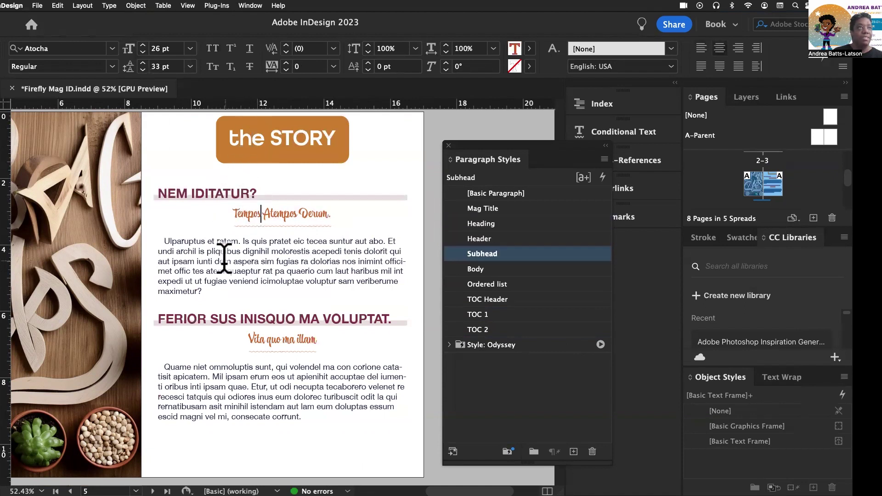
left_click(214, 253)
Scroll up to the cover on page 1, then back down to the Table of Contents page.
scroll(264, 302, "down", 10)
scroll(260, 301, "down", 8)
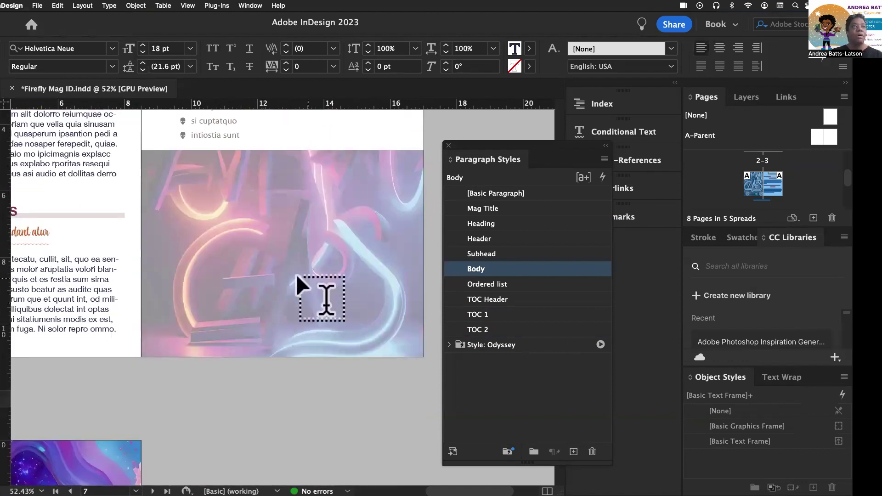
scroll(212, 284, "up", 18)
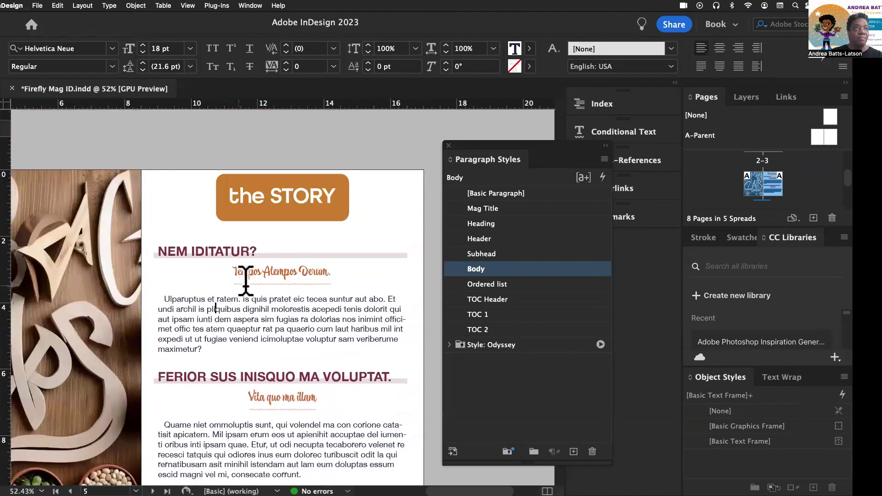
scroll(300, 272, "up", 1)
scroll(300, 272, "down", 1)
scroll(300, 272, "up", 20)
scroll(299, 279, "up", 1)
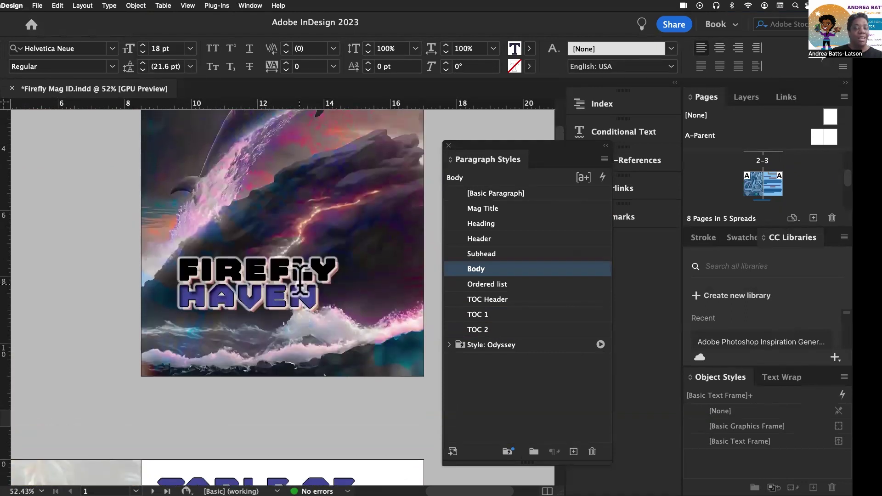
scroll(300, 275, "up", 1)
scroll(299, 289, "up", 3)
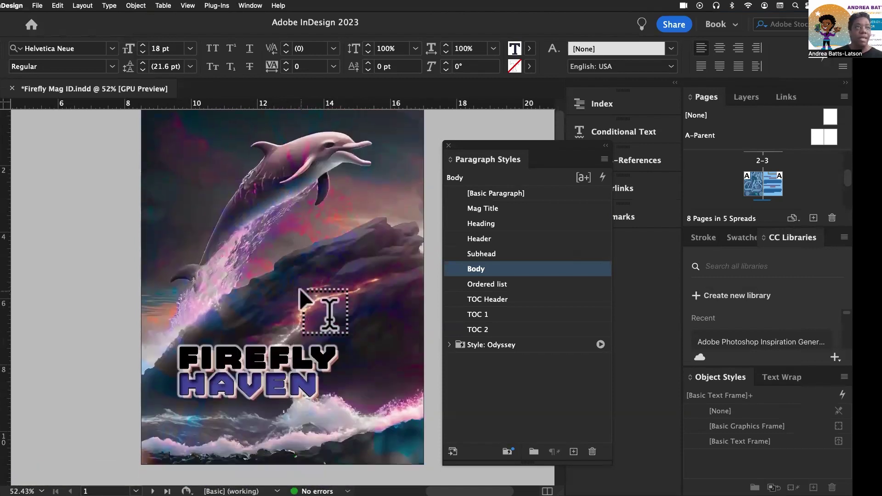
scroll(299, 289, "down", 1)
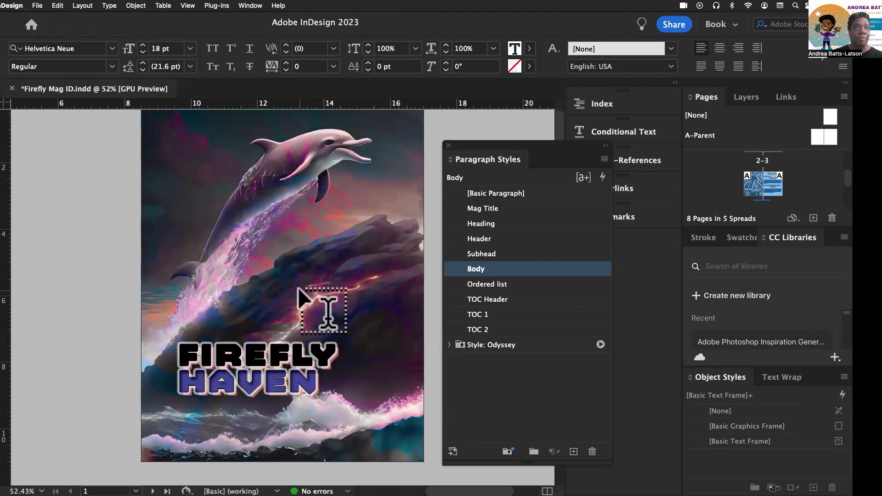
scroll(274, 255, "down", 10)
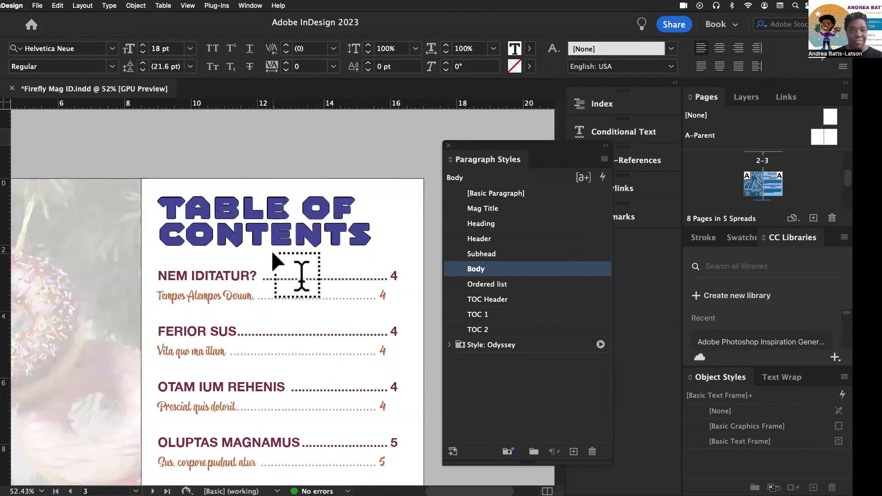
scroll(273, 254, "down", 3)
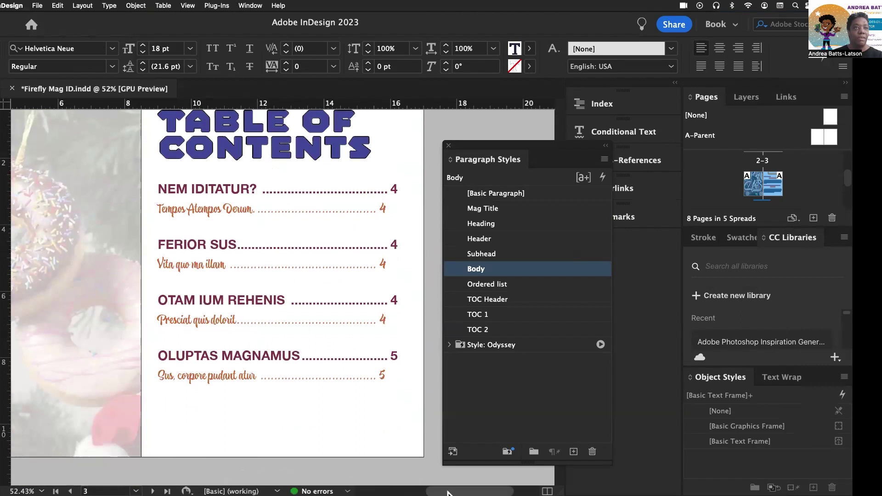
scroll(447, 493, "left", 5)
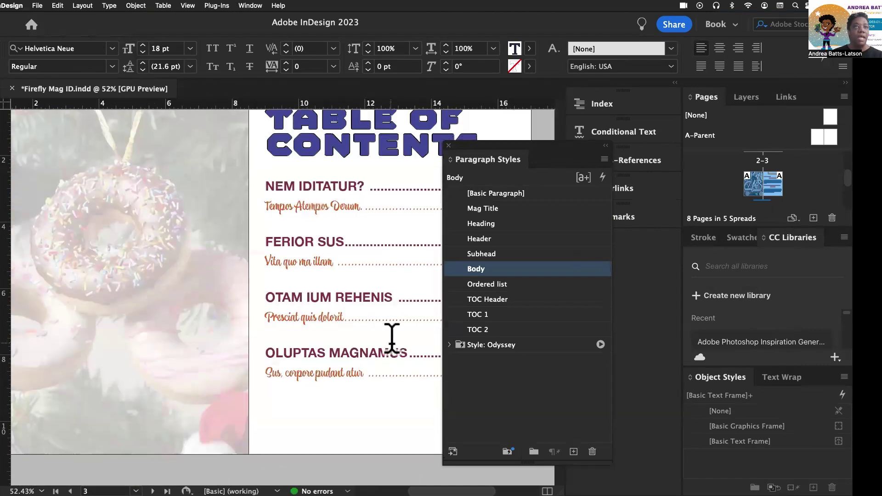
scroll(368, 262, "up", 5)
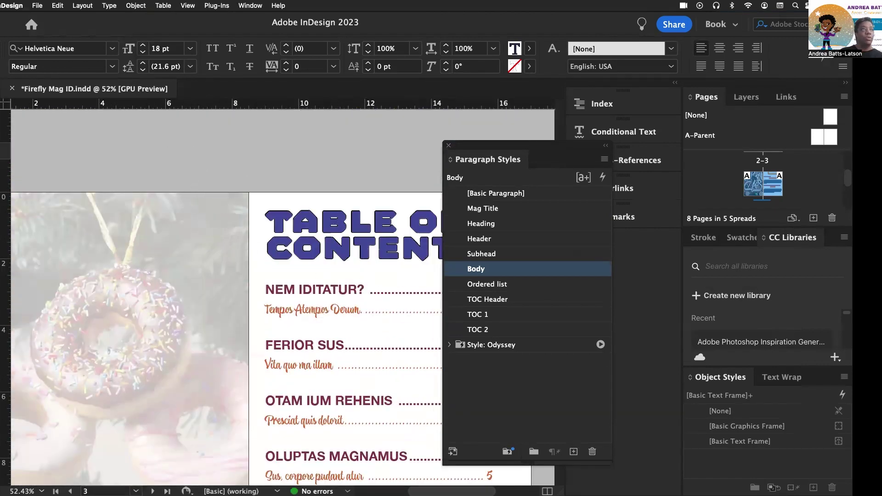
Delete the existing table of contents frame and move the Paragraph Styles panel off the page.
key("Escape")
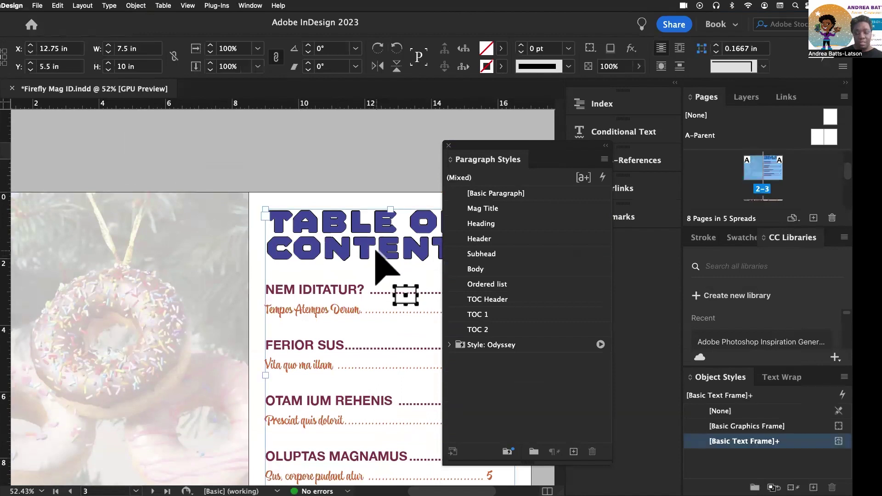
key("Delete")
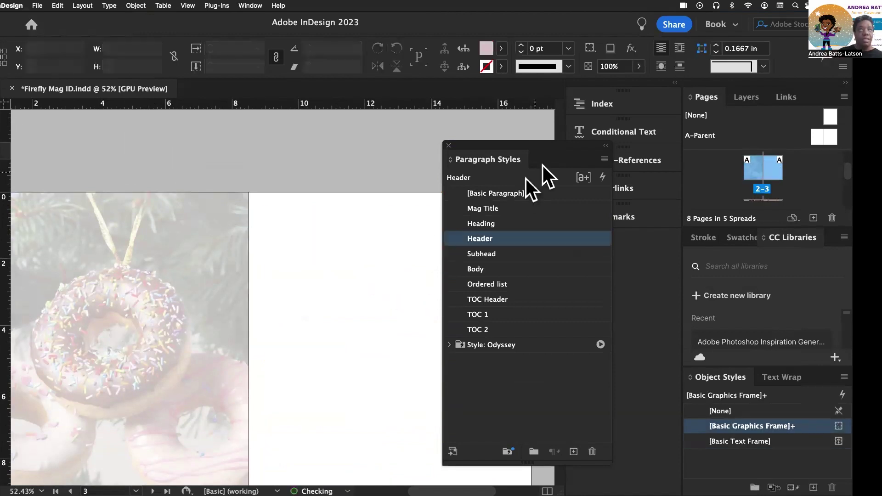
left_click_drag(515, 145, 645, 247)
Scroll through the story pages and back to the now-empty page 3.
scroll(331, 278, "down", 2)
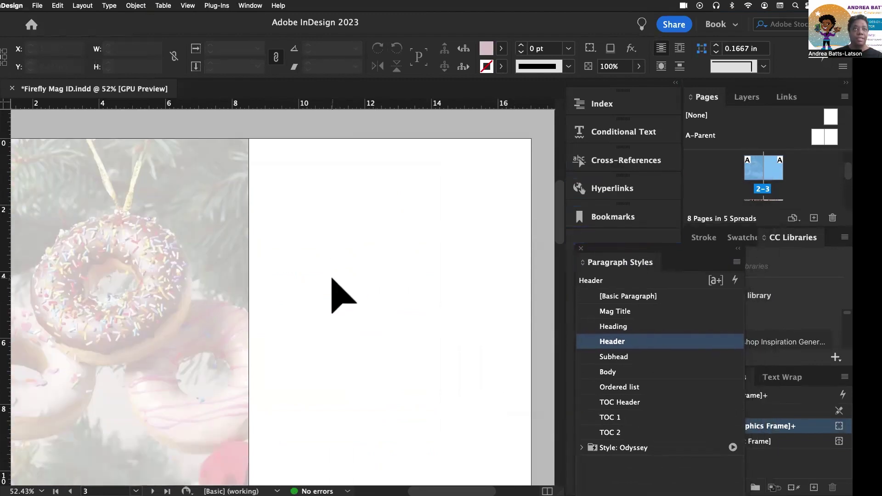
scroll(333, 280, "down", 2)
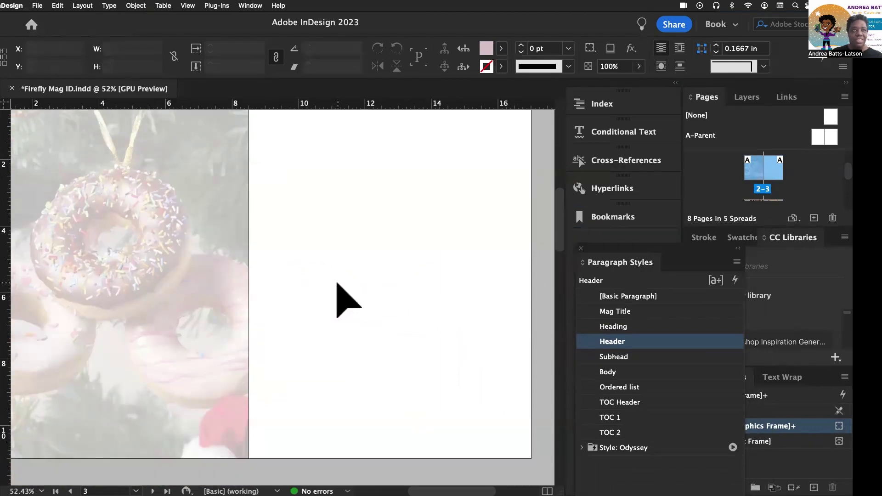
scroll(339, 285, "up", 2)
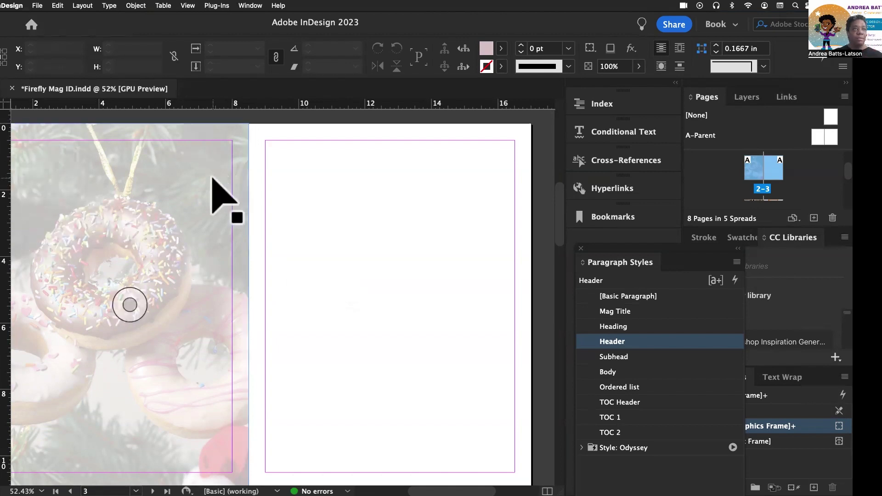
scroll(220, 394, "down", 10)
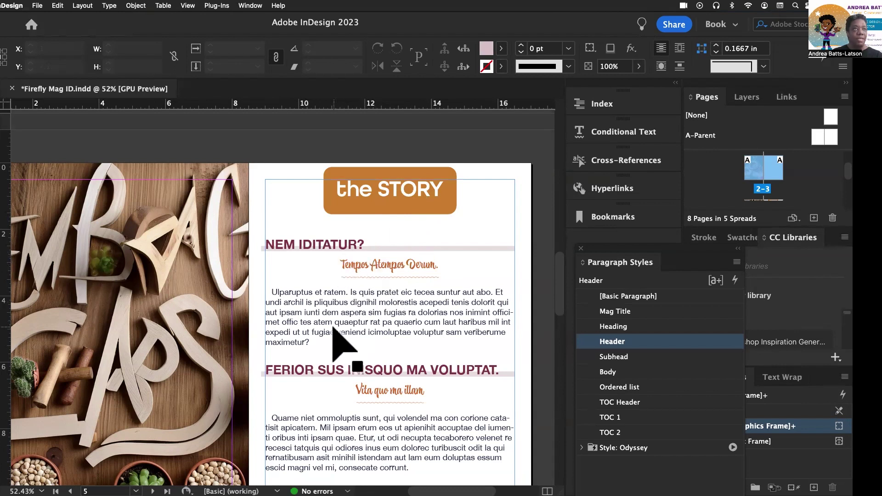
scroll(333, 330, "down", 5)
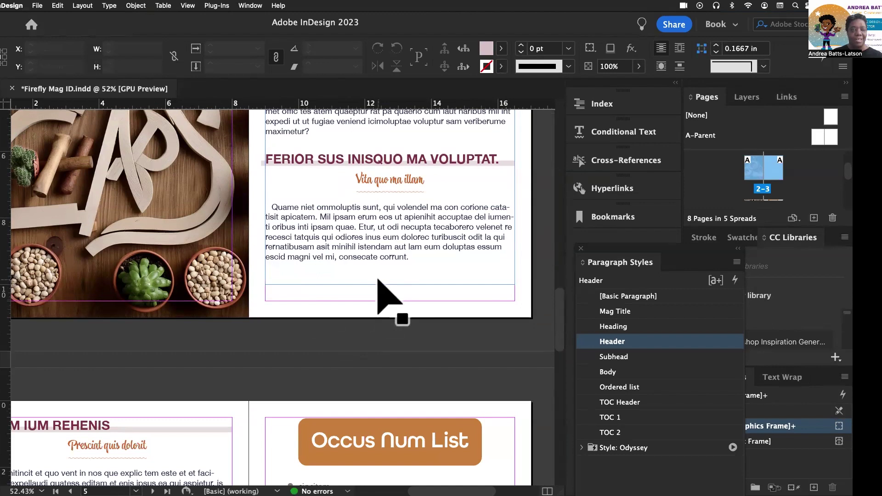
scroll(285, 370, "down", 2)
scroll(267, 375, "down", 2)
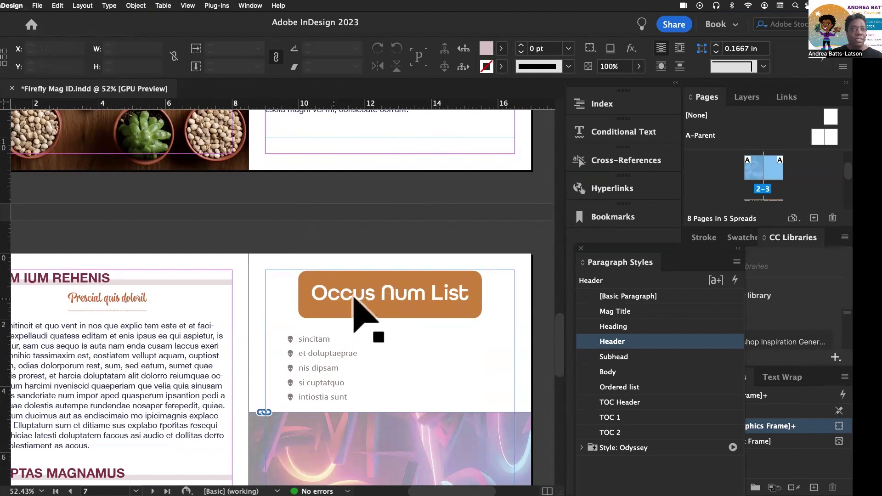
scroll(236, 354, "down", 10)
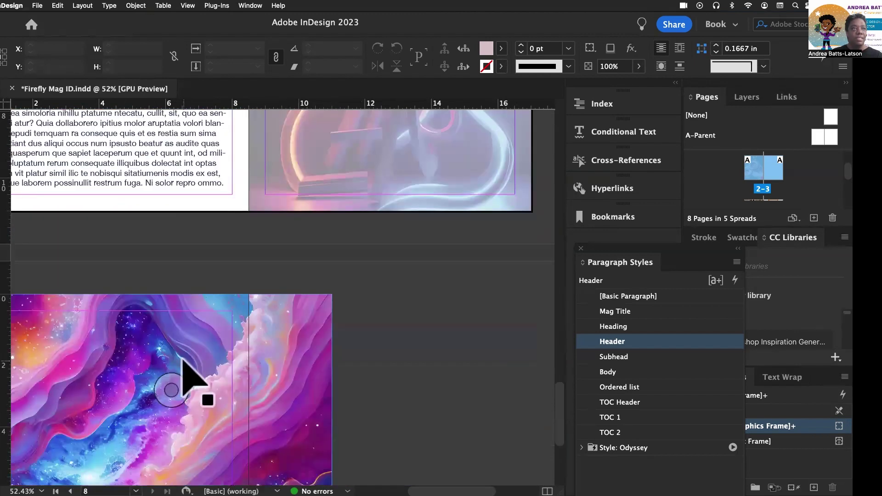
scroll(183, 359, "up", 15)
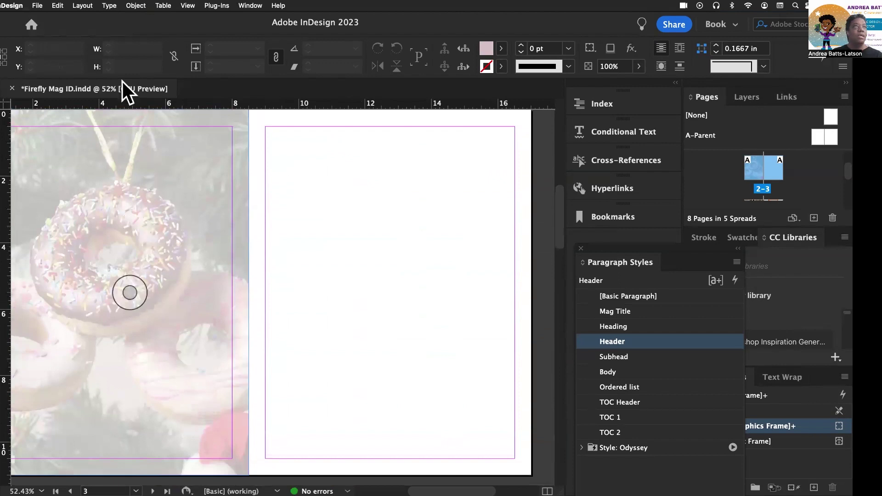
Open the Table of Contents settings and remove Header from Include Paragraph Styles.
left_click(83, 7)
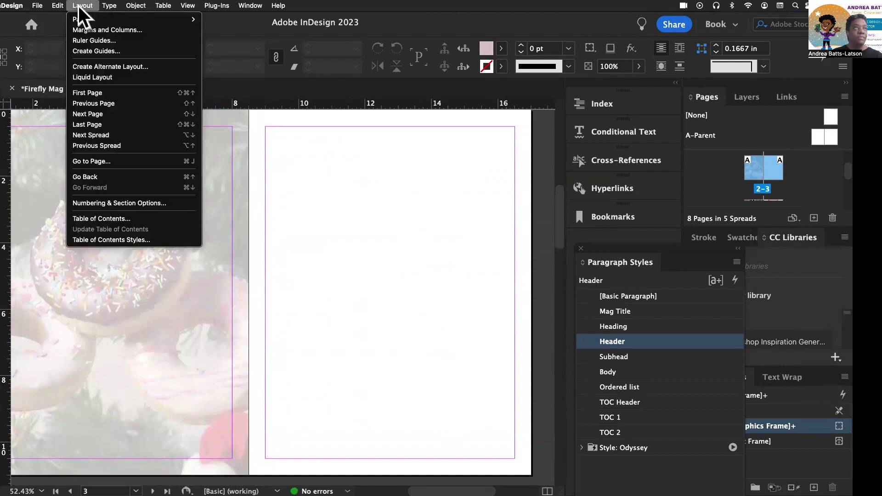
left_click(132, 217)
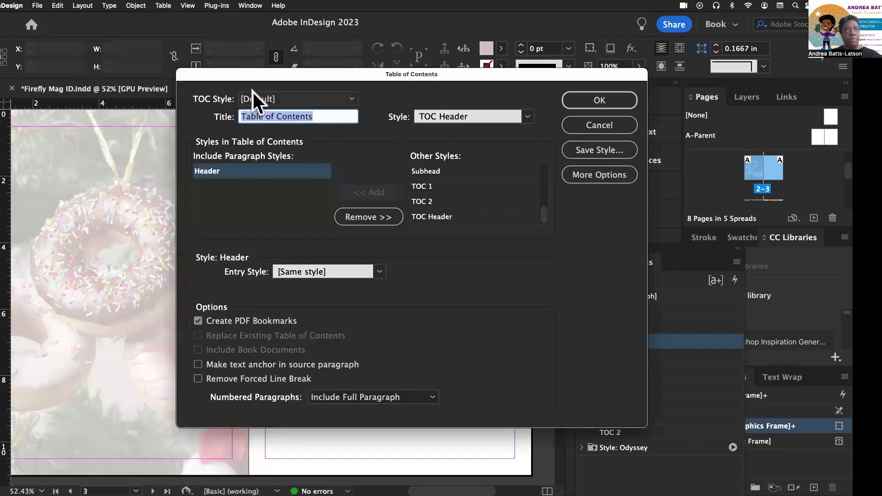
left_click_drag(293, 71, 204, 73)
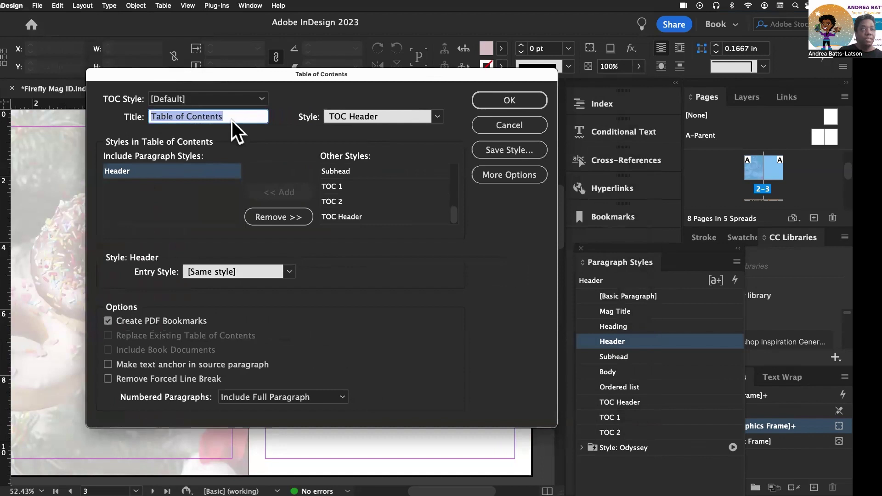
left_click(278, 217)
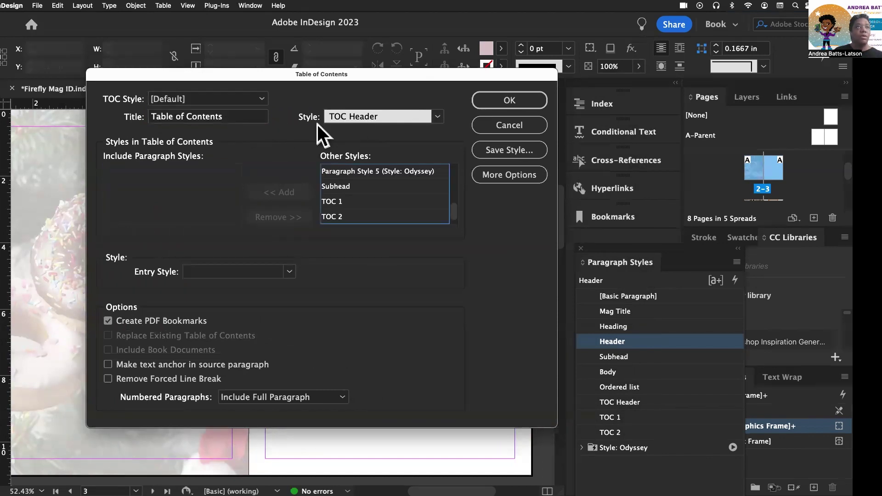
Keep TOC Header as the style for the 'Table of Contents' title.
left_click(349, 116)
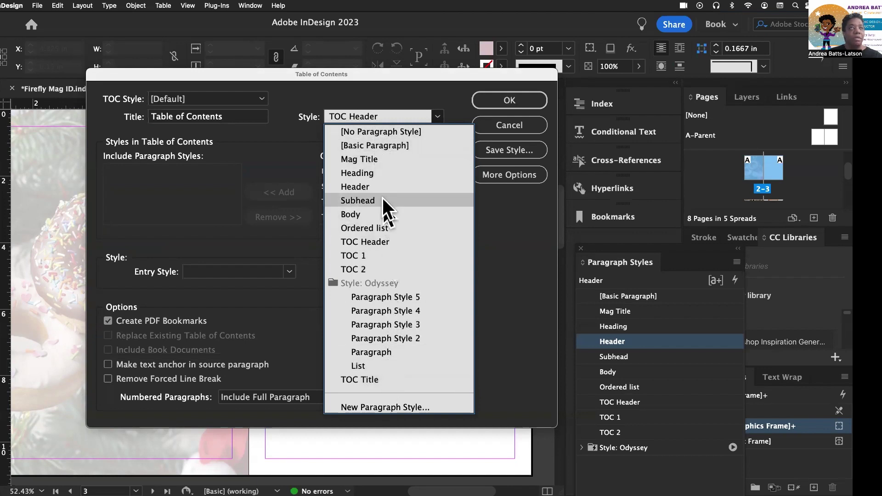
left_click(383, 243)
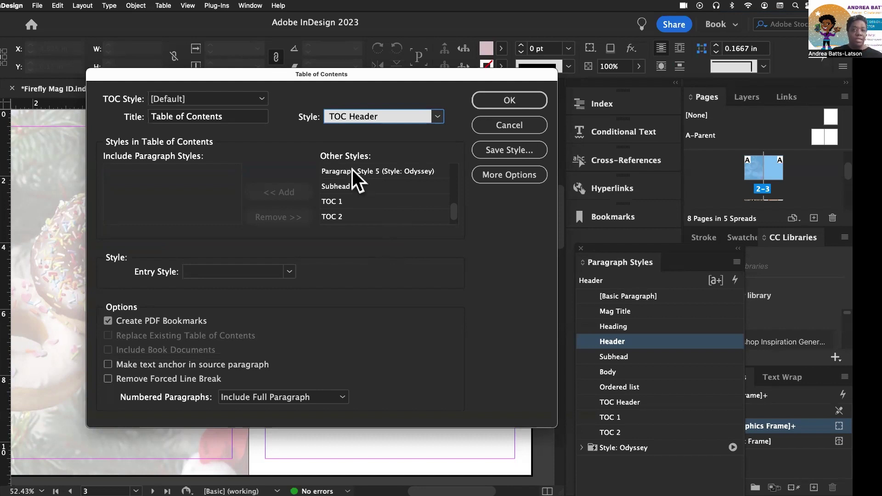
scroll(354, 185, "up", 3)
scroll(354, 186, "up", 3)
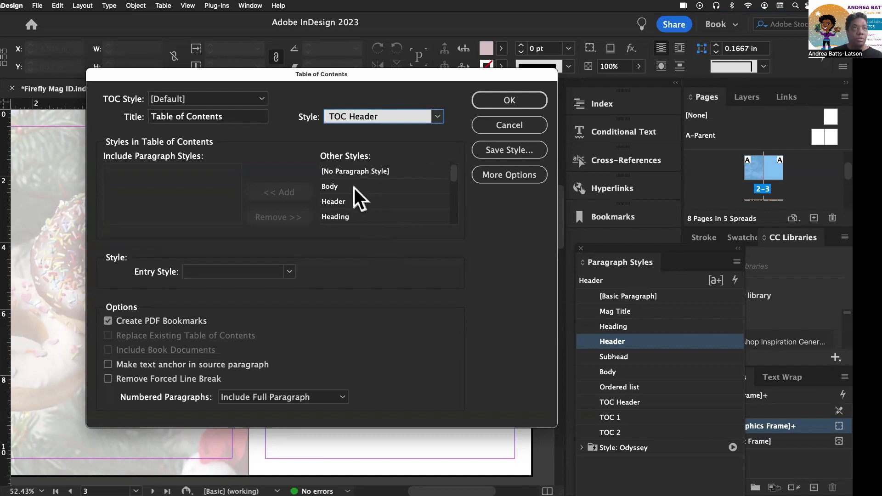
scroll(351, 188, "down", 1)
scroll(350, 188, "up", 1)
scroll(351, 189, "down", 1)
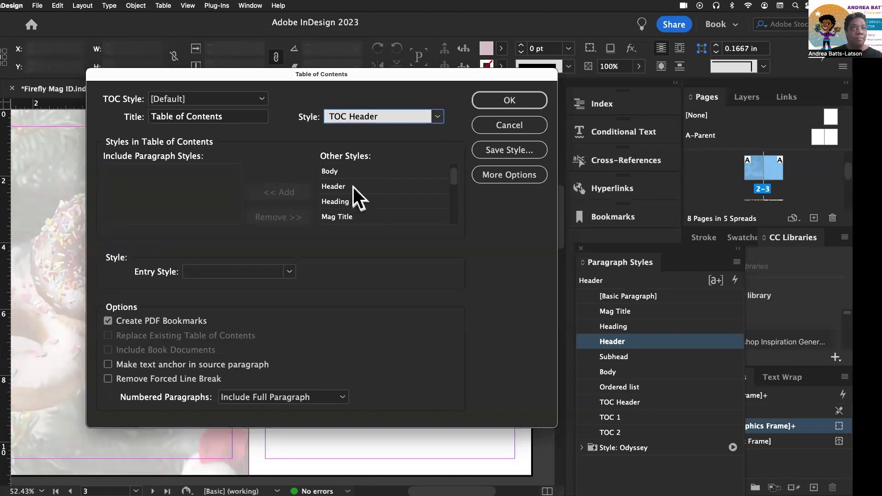
Add Mag Title and Heading to the included paragraph styles.
left_click(353, 187)
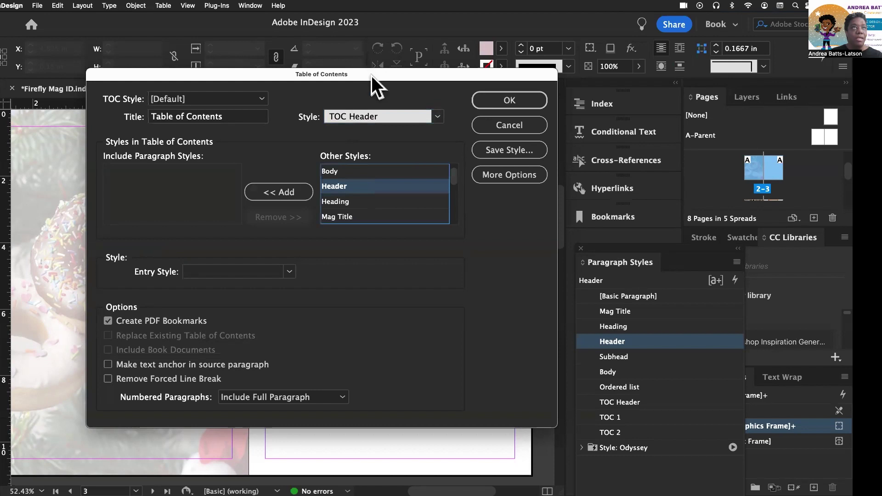
mouse_move(372, 78)
left_mouse_down()
mouse_move(113, 173)
mouse_move(366, 77)
left_mouse_up()
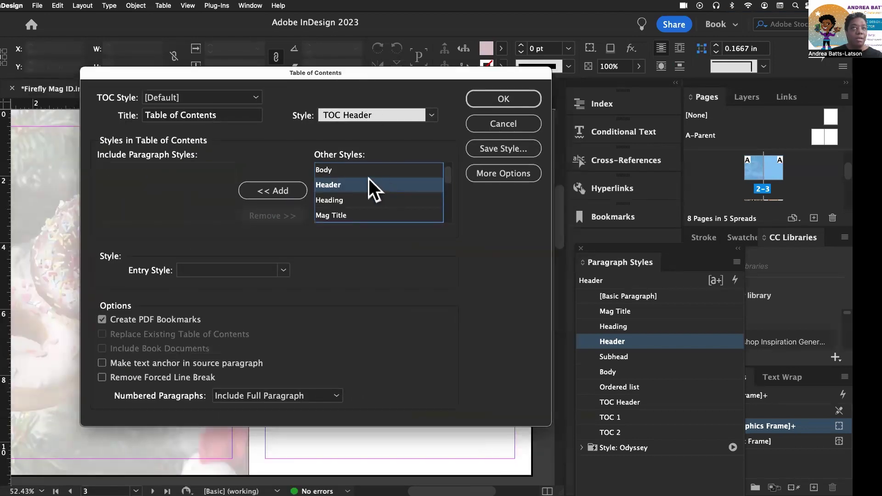
scroll(369, 178, "down", 2)
scroll(368, 179, "up", 1)
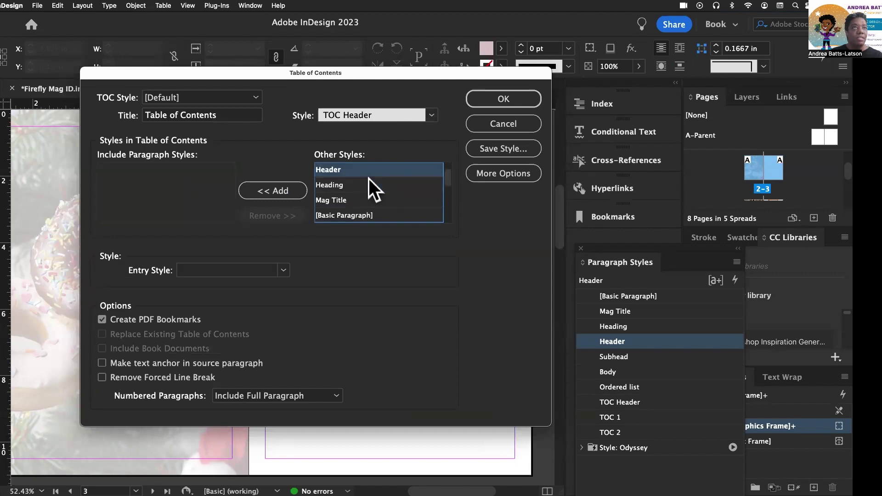
left_click(339, 201)
scroll(356, 170, "up", 1)
scroll(355, 171, "down", 1)
left_click(277, 190)
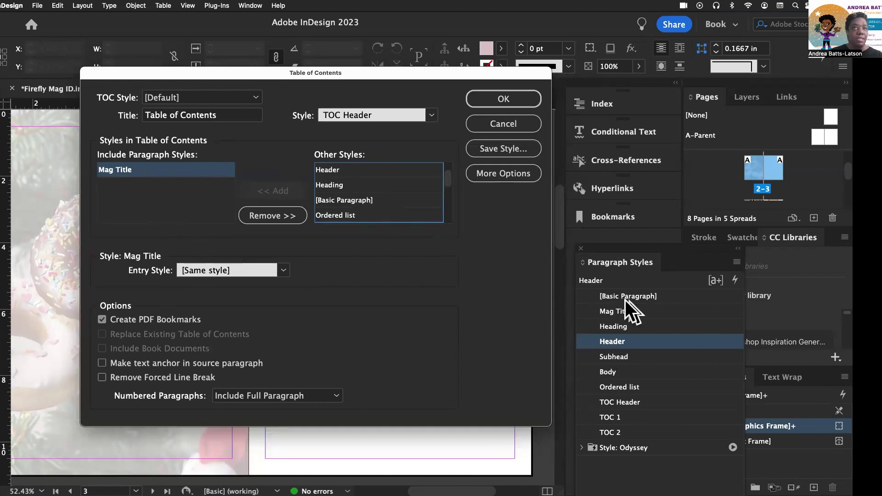
left_click(331, 186)
left_click(270, 191)
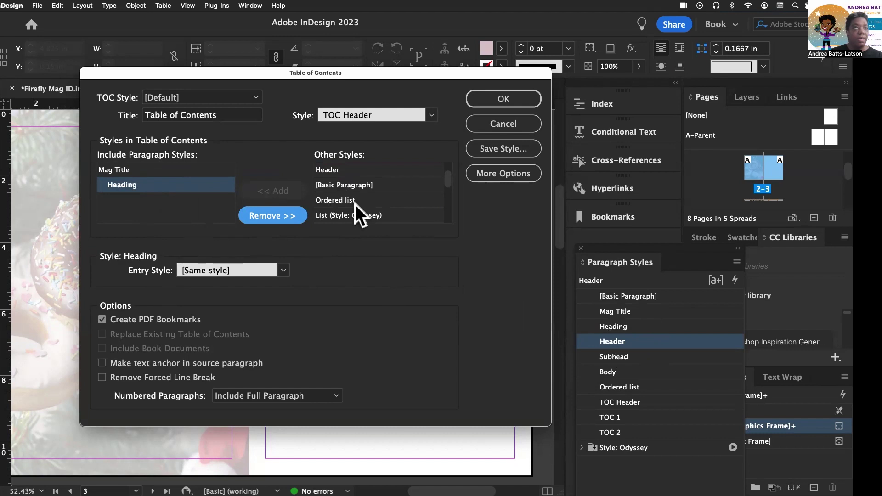
Add Header and Subhead, set Subhead's entry style to [Same style], and generate the contents.
scroll(355, 204, "down", 2)
scroll(357, 205, "up", 4)
scroll(354, 203, "down", 1)
left_click(324, 185)
left_click(256, 193)
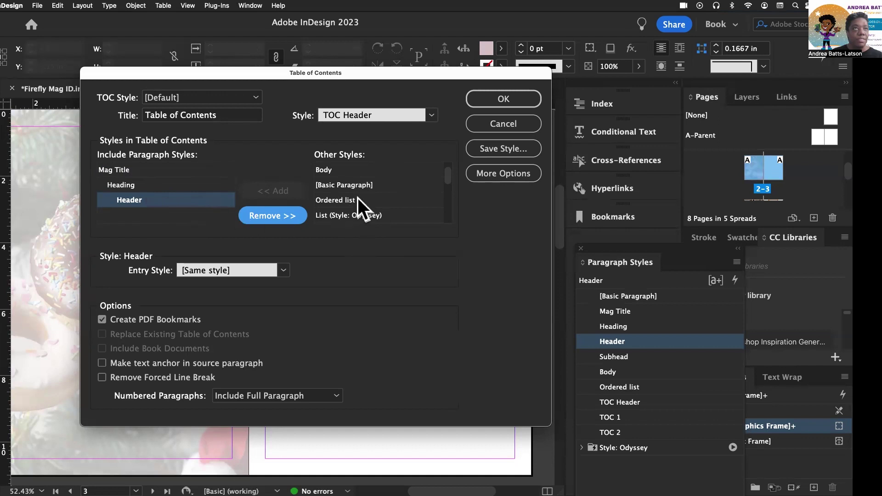
scroll(357, 197, "down", 2)
scroll(357, 199, "down", 5)
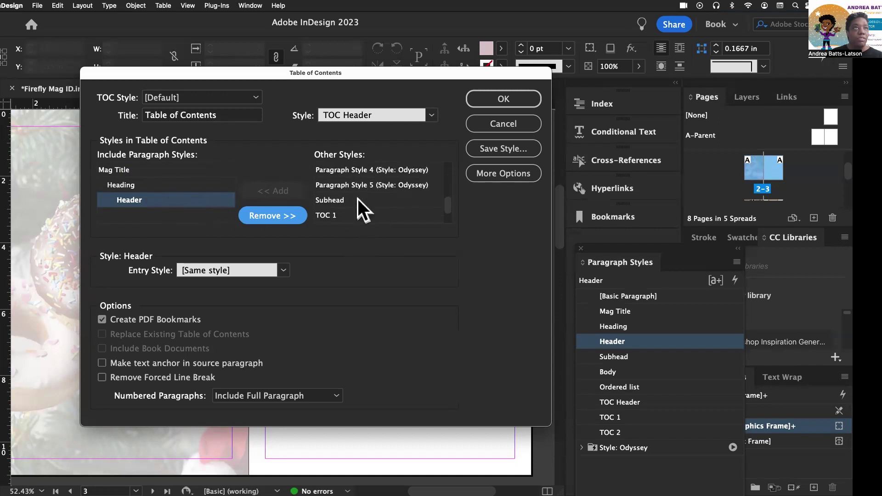
left_click(342, 204)
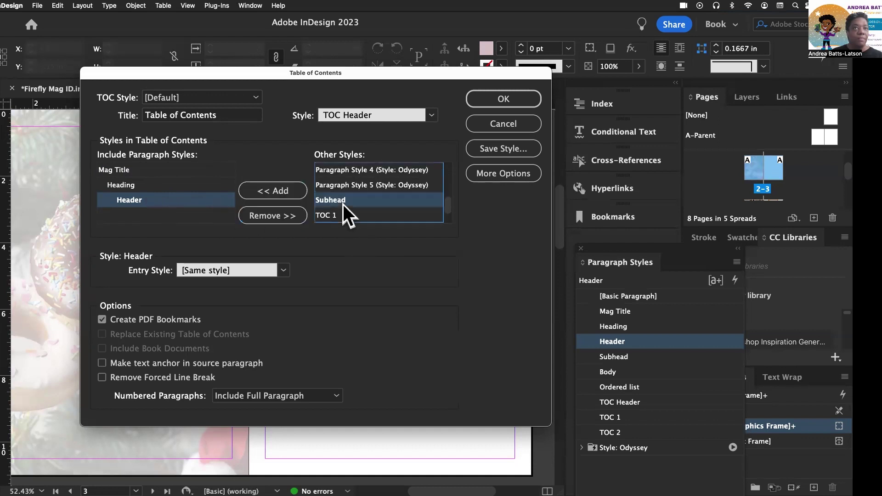
left_click(277, 192)
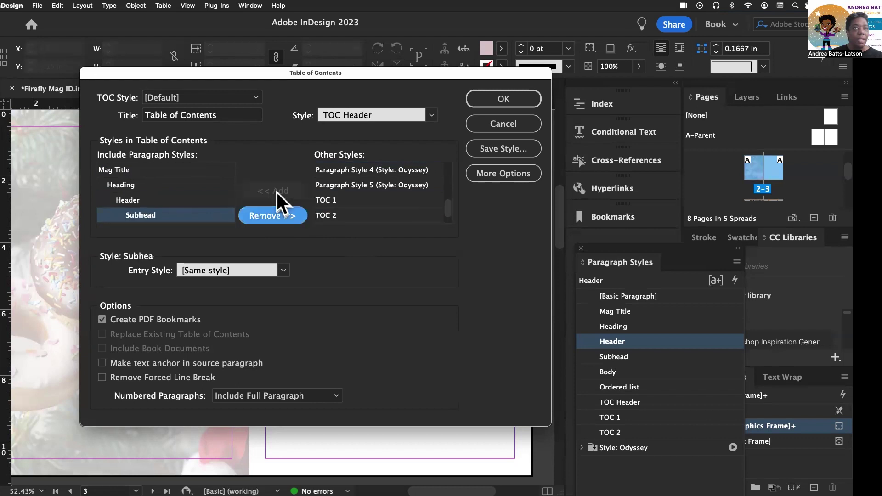
left_click(179, 266)
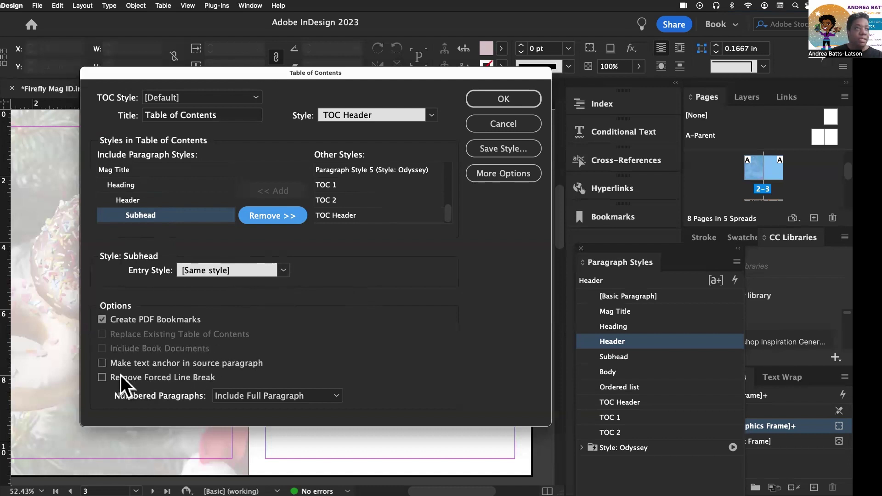
left_click(504, 100)
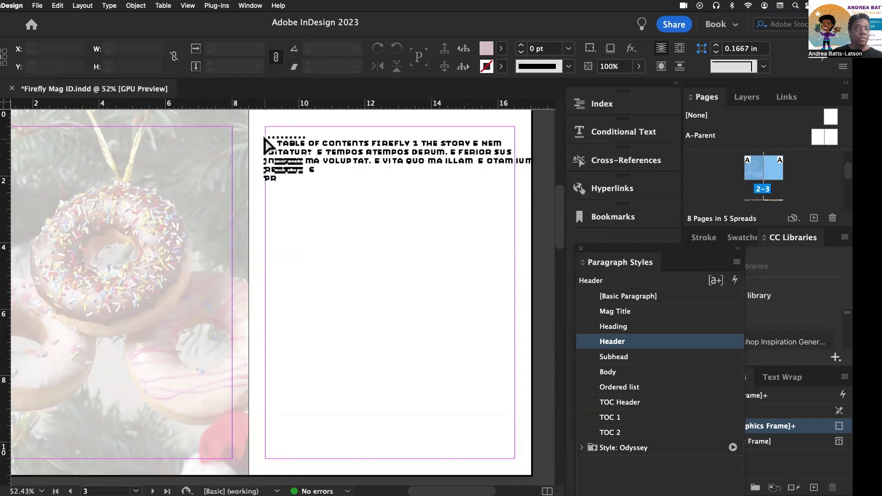
left_click_drag(267, 133, 515, 457)
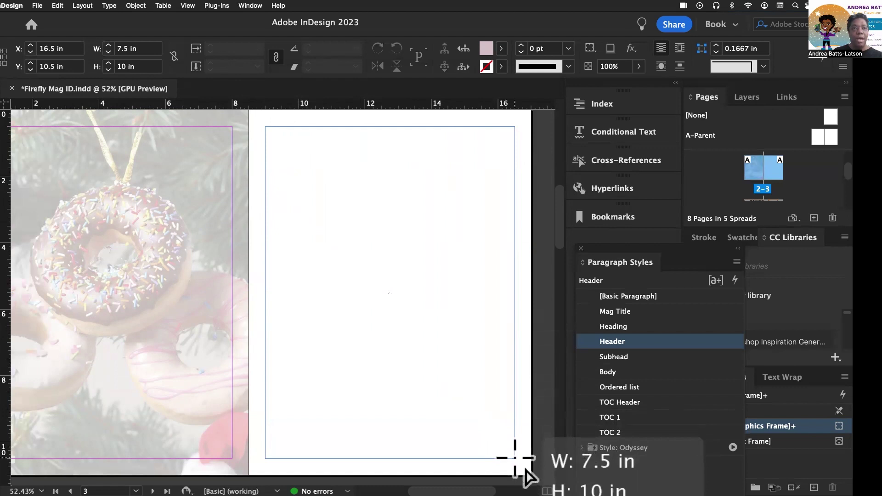
left_click_drag(515, 458, 515, 458)
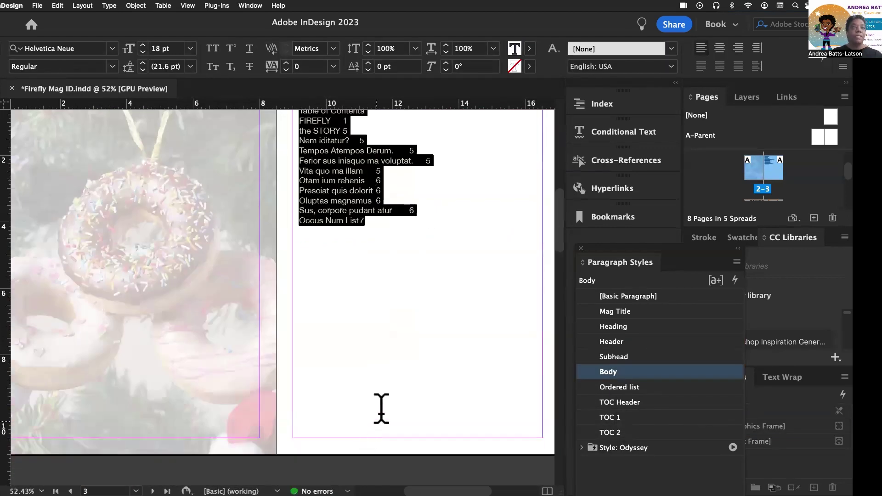
scroll(409, 347, "up", 2)
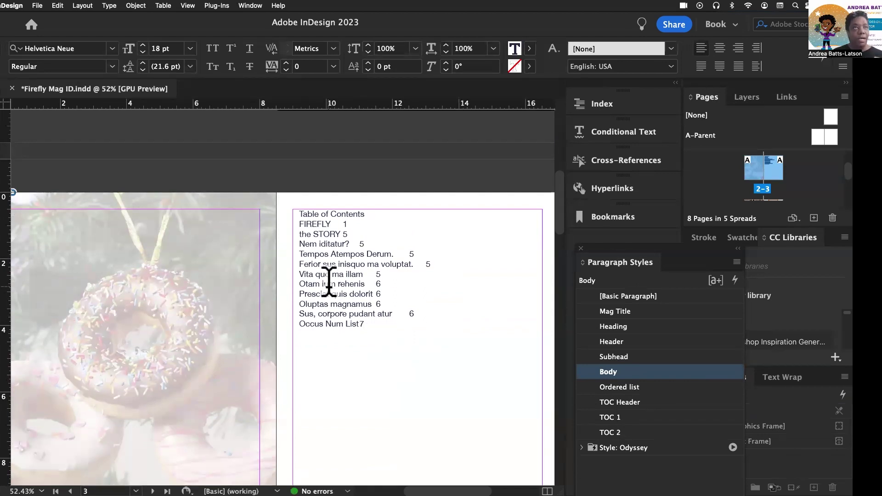
left_click(83, 6)
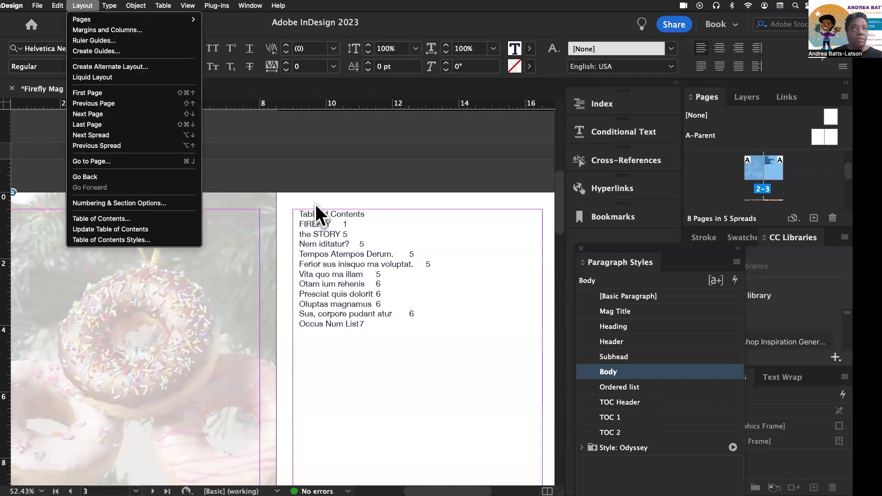
Zoom to 100% and apply the TOC Header style to the Table of Contents heading.
left_click(325, 211)
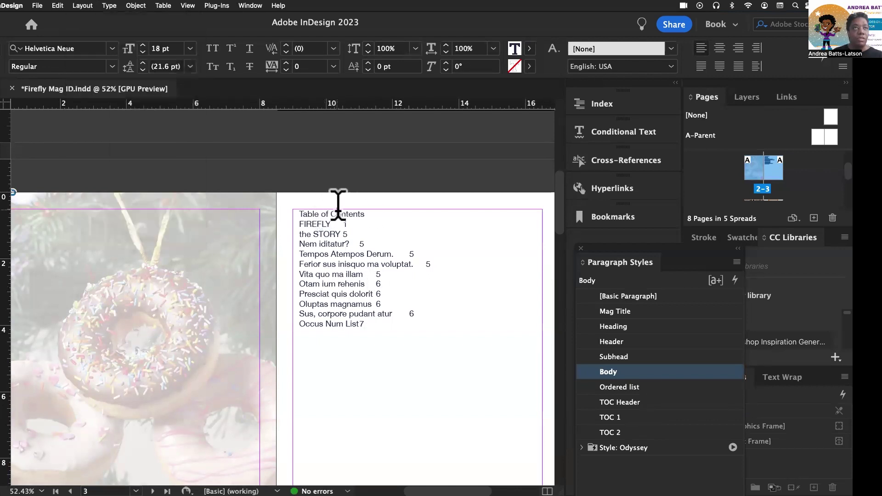
key("super+1")
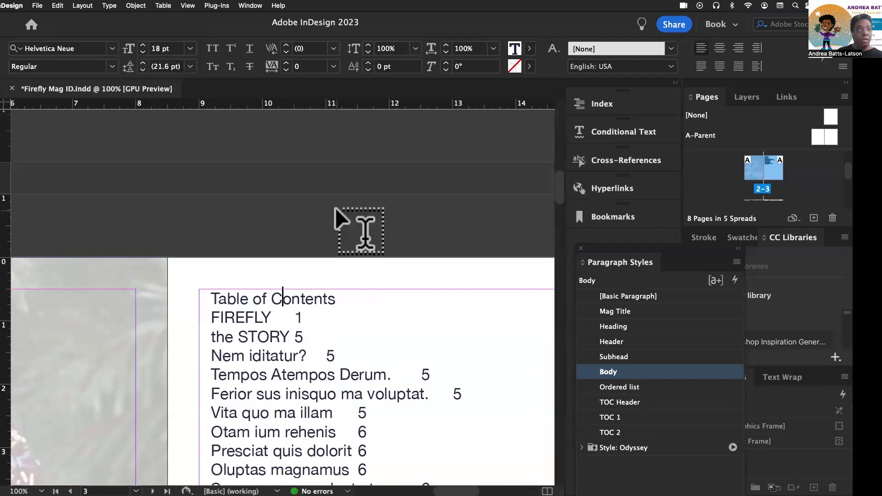
scroll(360, 226, "down", 3)
scroll(354, 267, "down", 2)
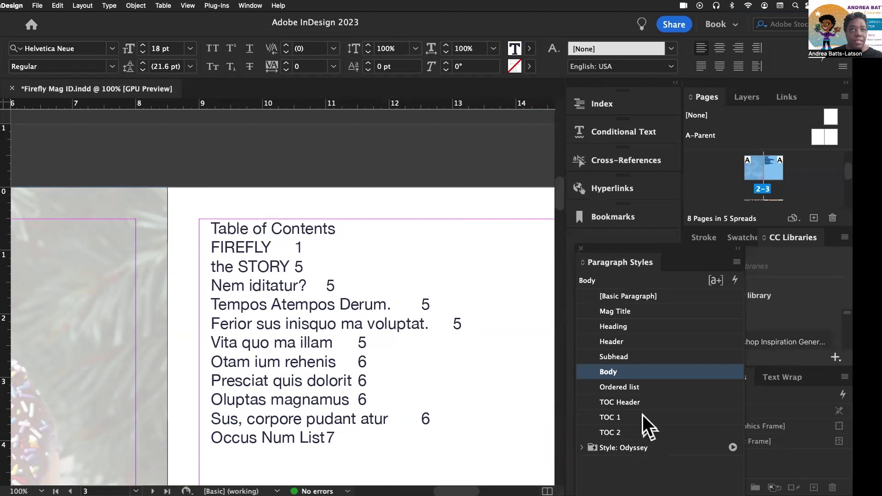
left_click(637, 402)
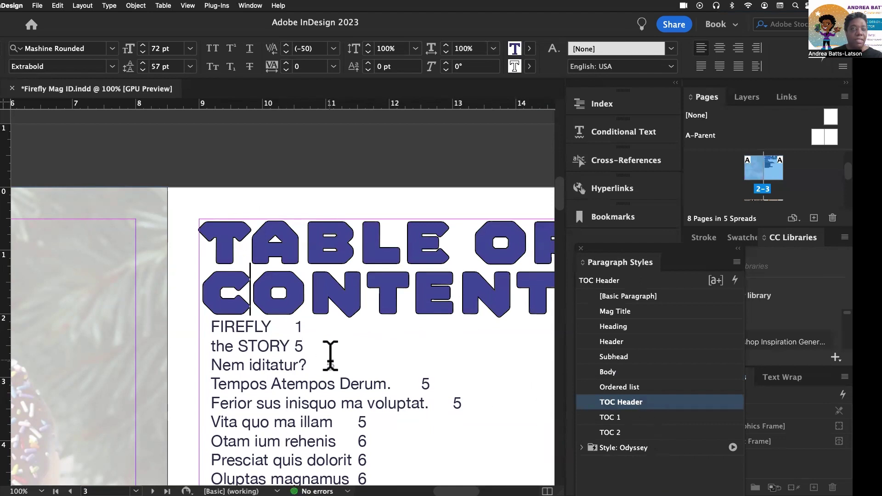
left_click_drag(450, 492, 461, 493)
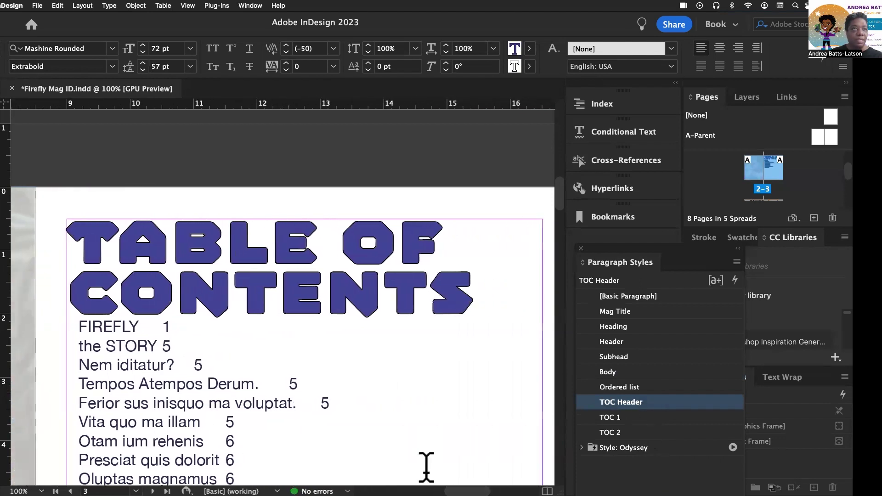
Apply the TOC 1 style to the FIREFLY and THE STORY entries.
left_click(120, 326)
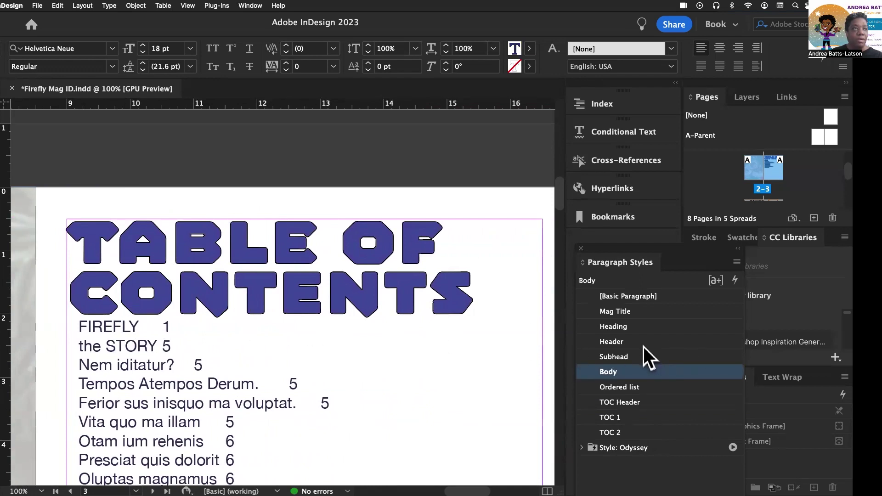
left_click(631, 417)
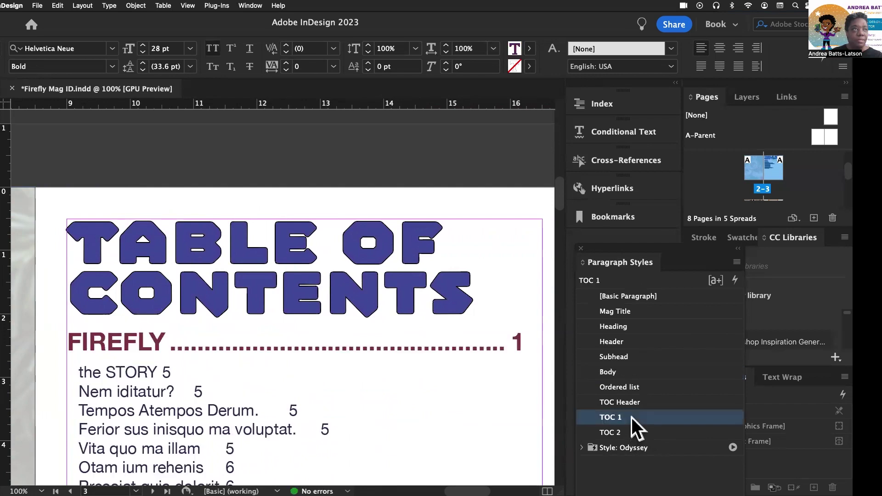
scroll(329, 367, "down", 4)
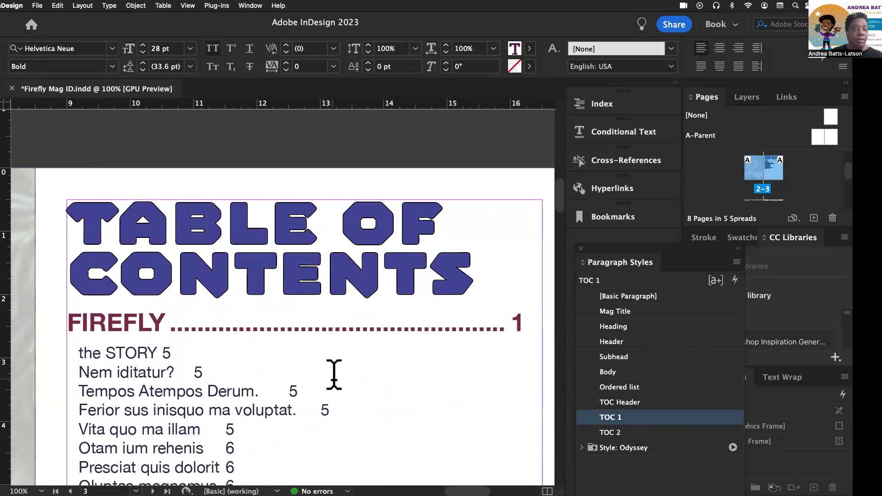
scroll(149, 321, "down", 3)
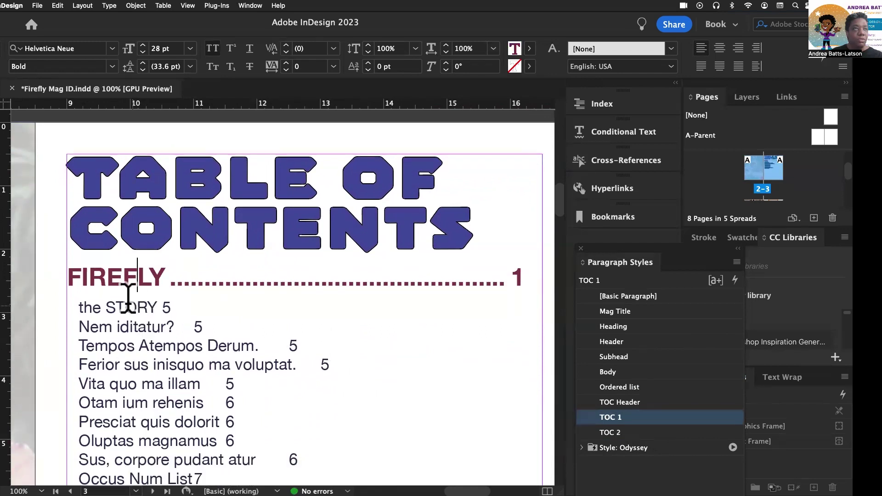
left_click(127, 306)
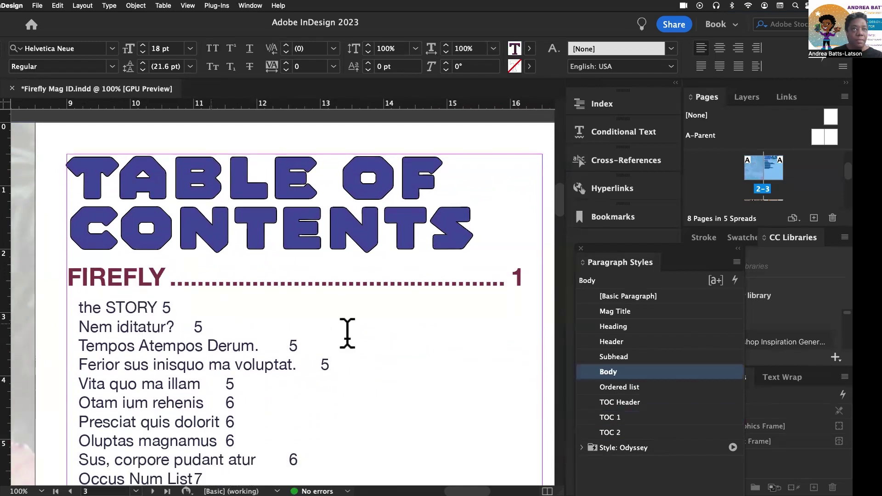
left_click(628, 422)
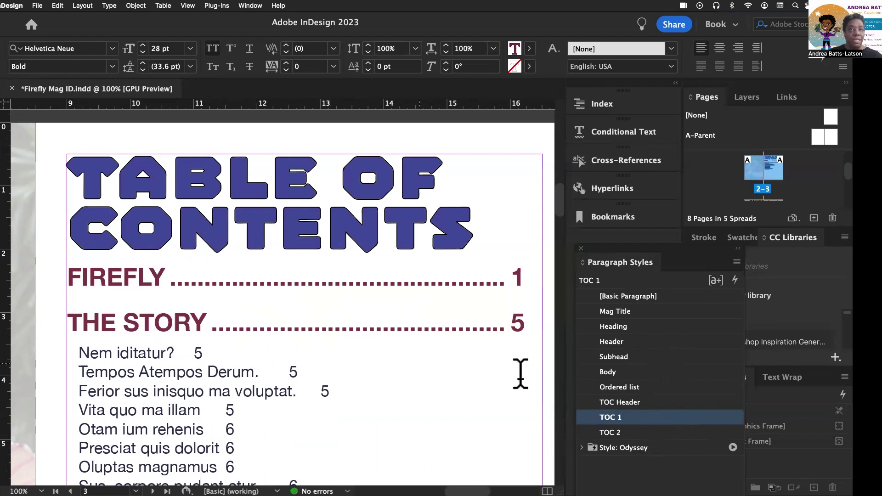
double_click(641, 417)
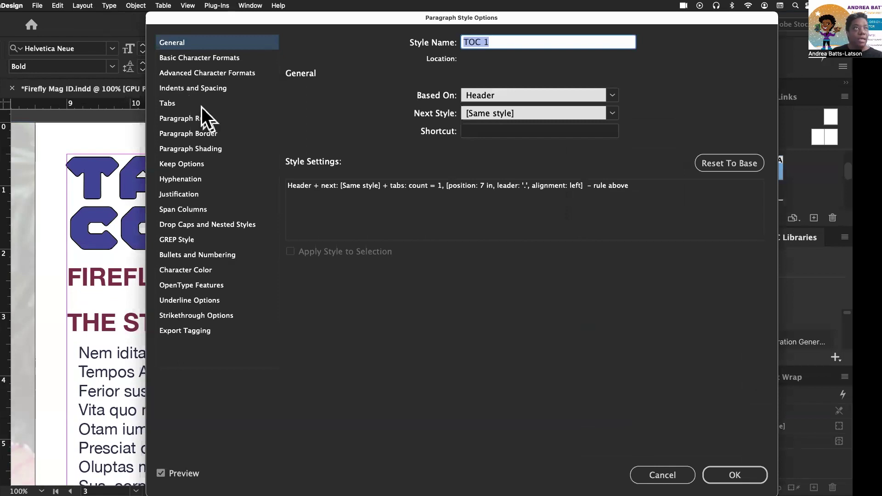
left_click(177, 102)
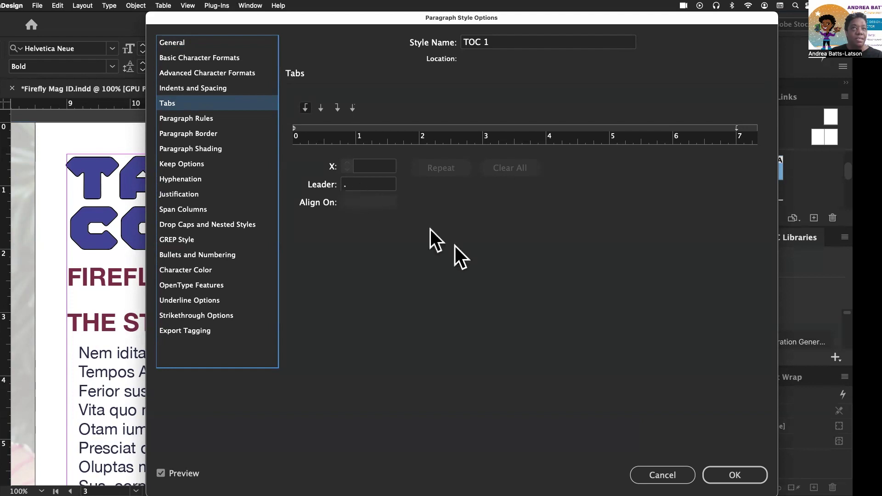
left_click(734, 475)
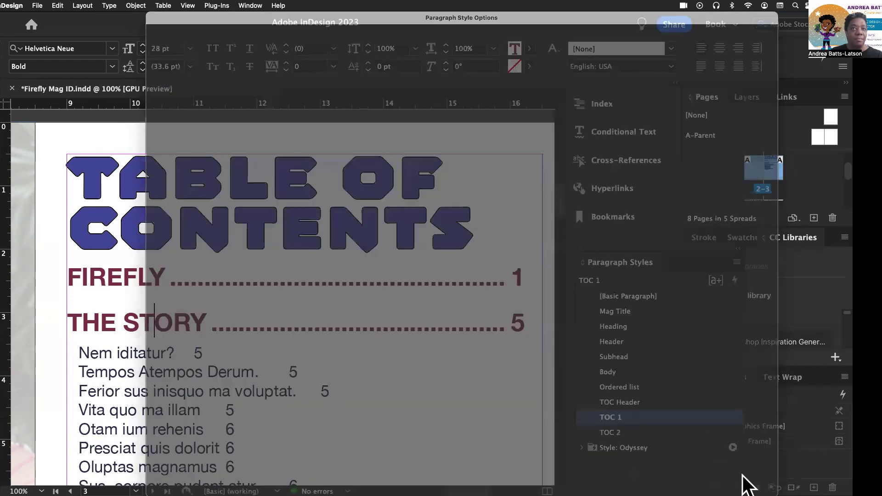
Style Nem iditatur?, Ferior and Otam ium rehenis as TOC 2, and Tempos Atempos Derum. and Vita quo ma illam as TOC 1.
left_click(131, 353)
scroll(367, 404, "down", 3)
left_click(611, 434)
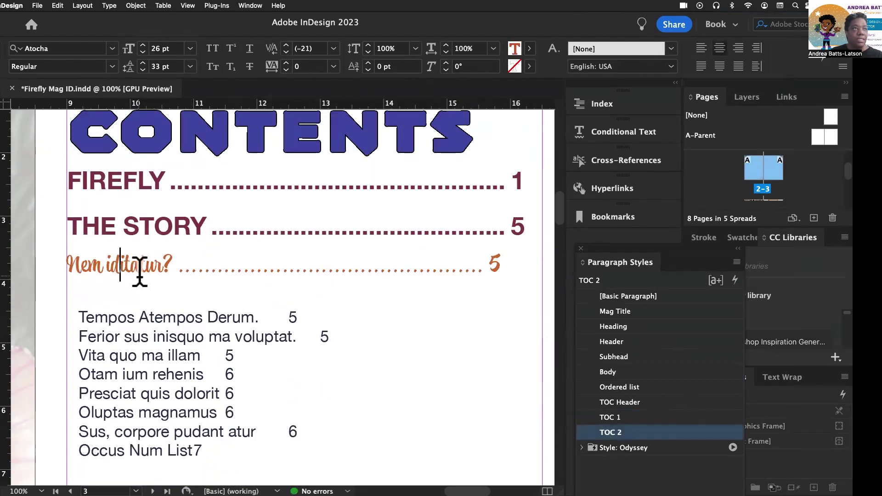
left_click(668, 370)
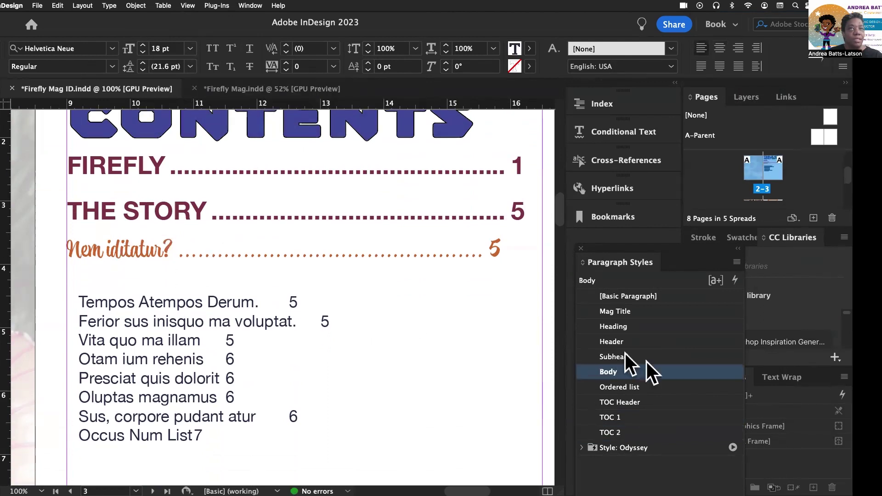
left_click(627, 418)
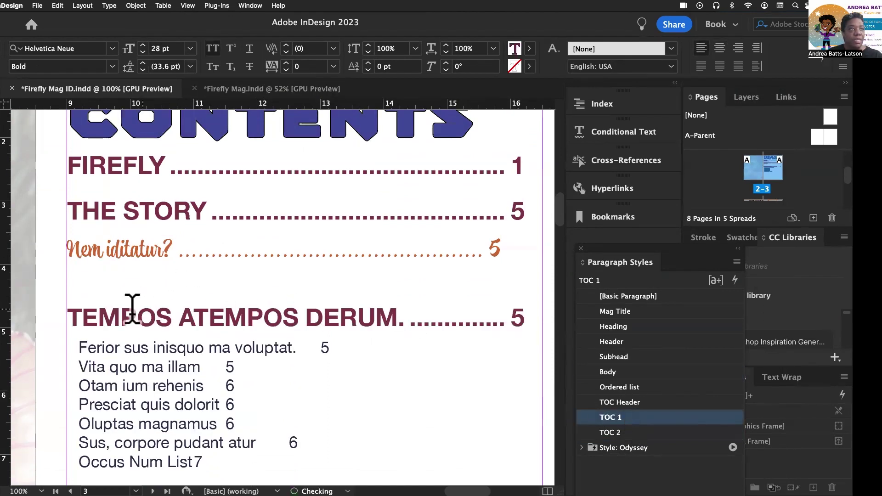
left_click(402, 382)
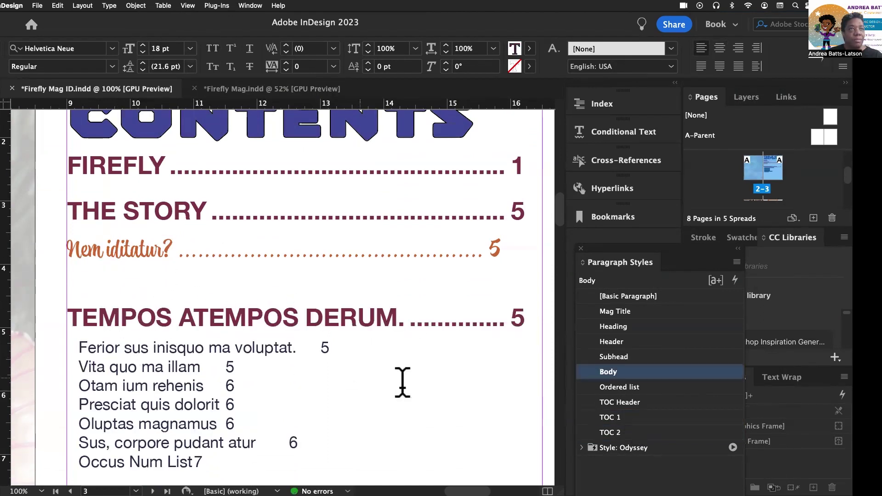
left_click(628, 431)
left_click(93, 404)
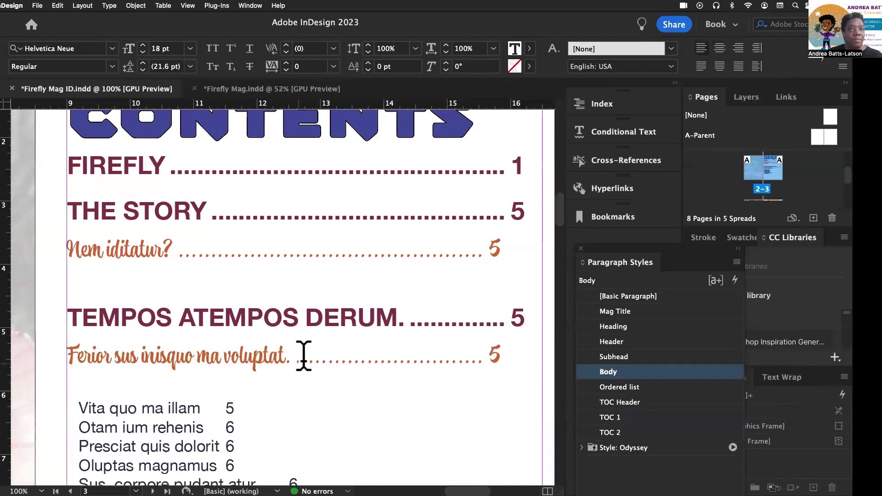
scroll(322, 352, "down", 3)
left_click(616, 417)
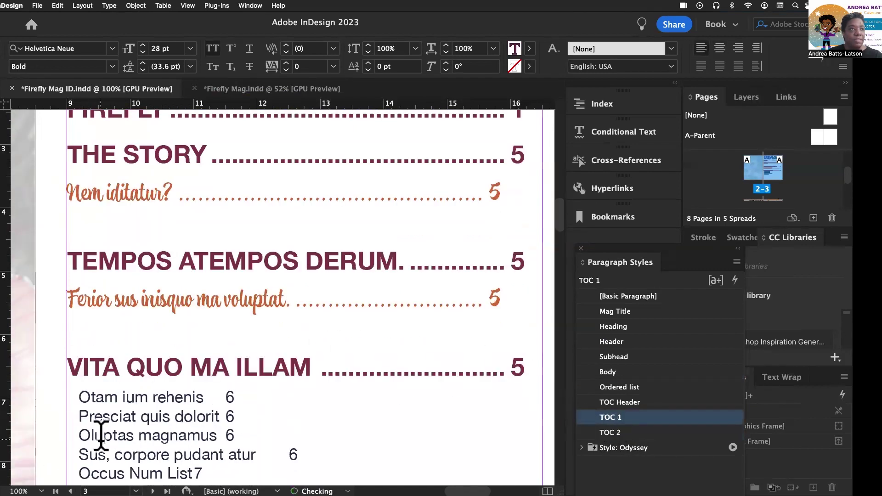
left_click(149, 396)
left_click(611, 432)
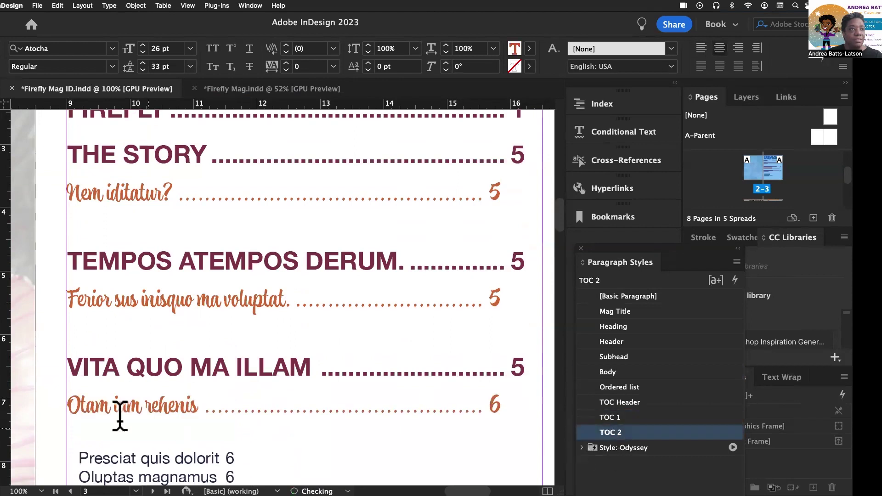
Style Presciat quis dolorit and Sus, corpore pudant atur as TOC 1, and Oluptas magnamus and Occus Num List7 as TOC 2.
scroll(108, 431, "down", 5)
left_click(419, 400)
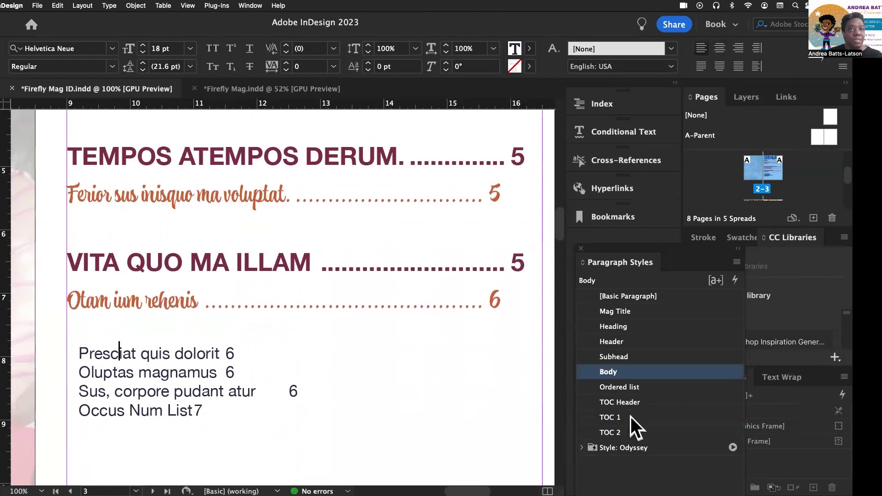
left_click(624, 416)
left_click(102, 403)
left_click(631, 431)
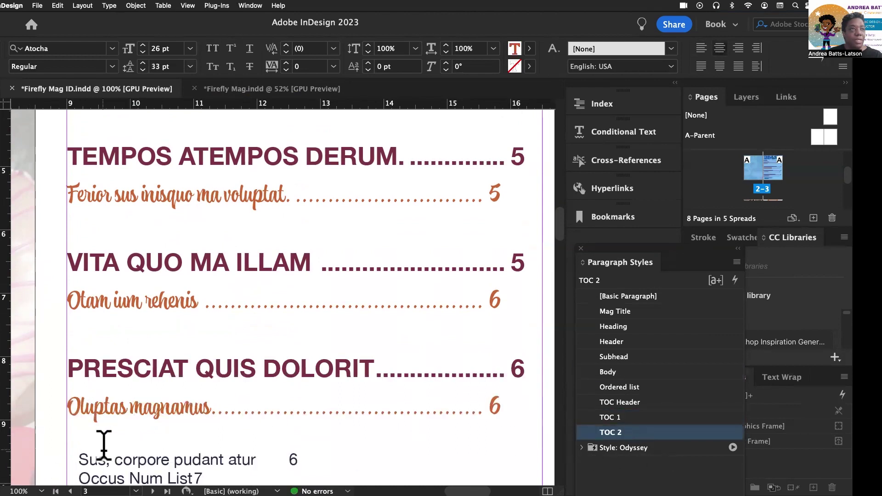
left_click(106, 460)
left_click(614, 417)
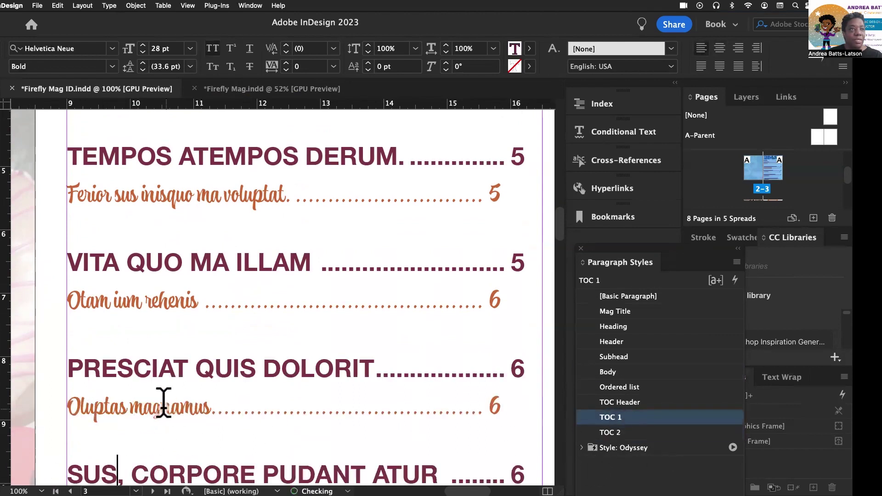
scroll(150, 395, "down", 5)
left_click(130, 379)
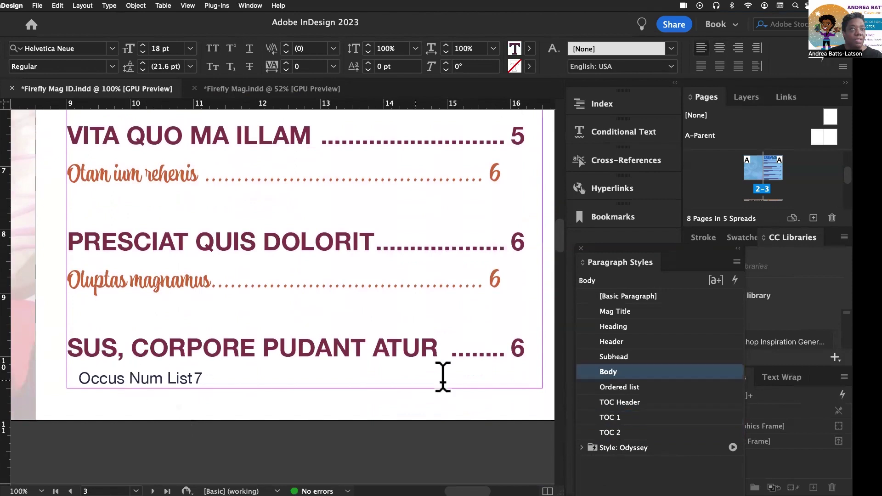
left_click(631, 431)
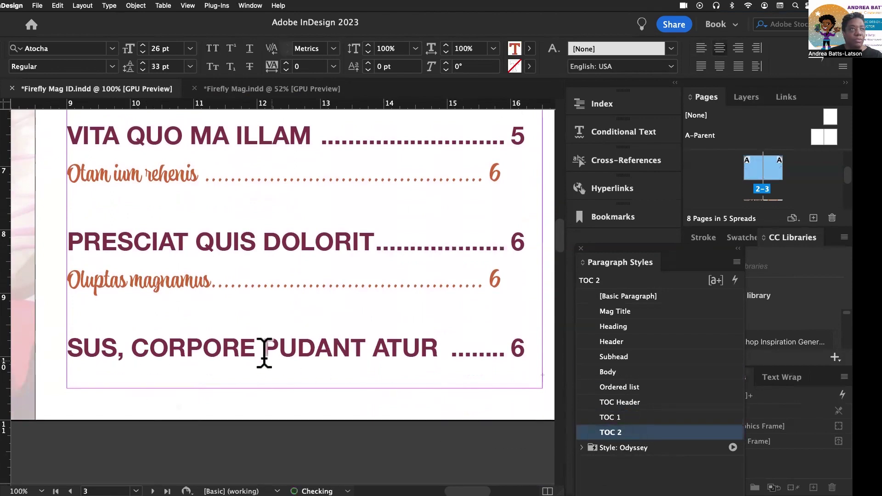
scroll(264, 354, "up", 3)
Scroll through the styled contents list, then back up to the TABLE OF CONTENTS heading.
scroll(263, 353, "up", 5)
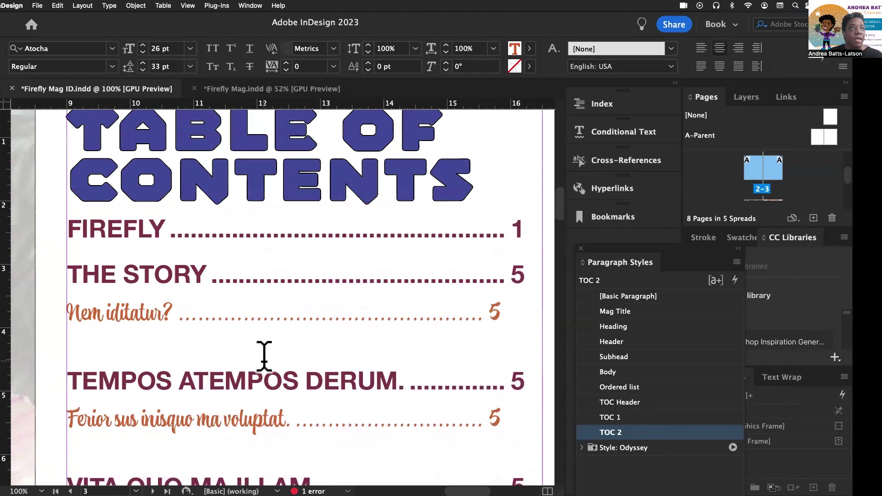
scroll(264, 356, "down", 2)
scroll(264, 354, "down", 2)
scroll(217, 346, "down", 12)
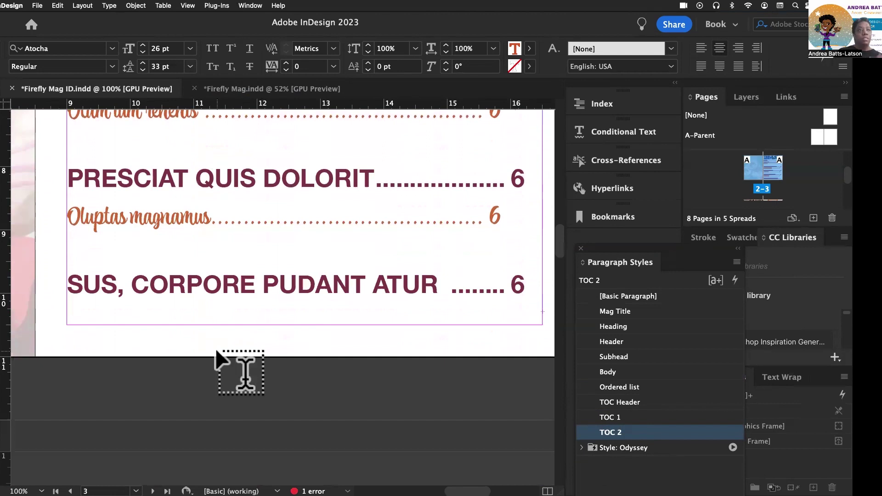
scroll(230, 363, "up", 3)
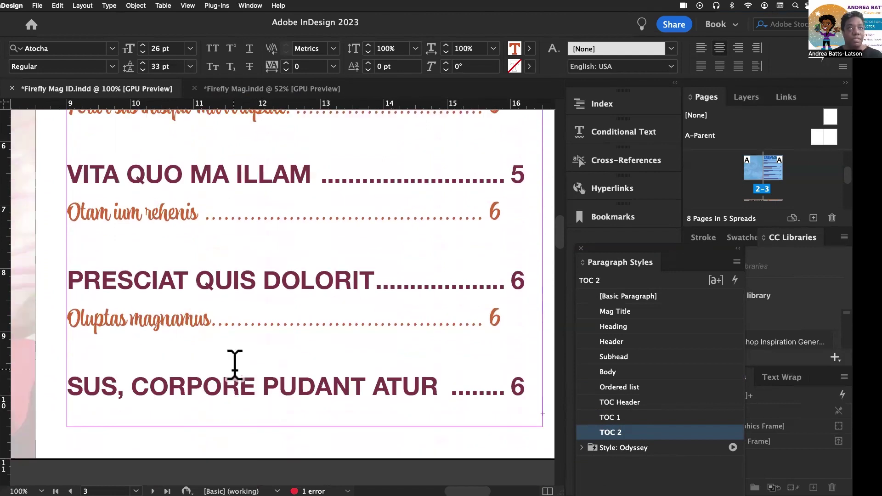
scroll(234, 365, "up", 4)
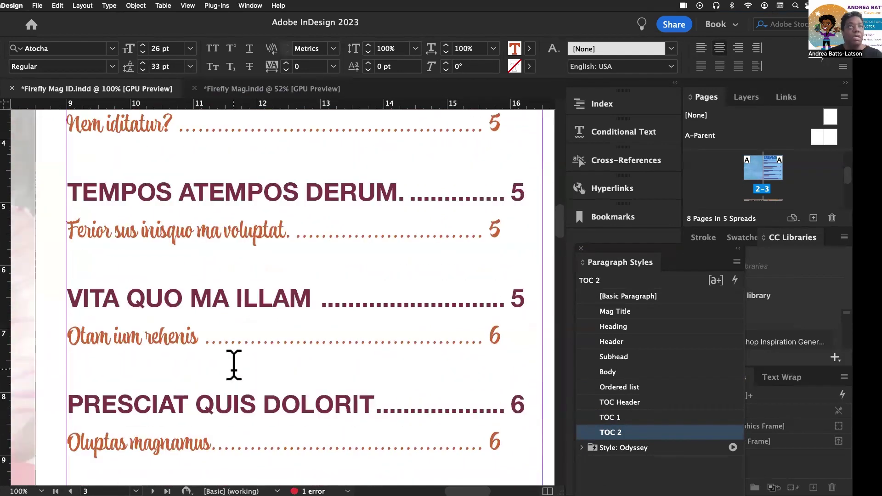
scroll(234, 365, "up", 6)
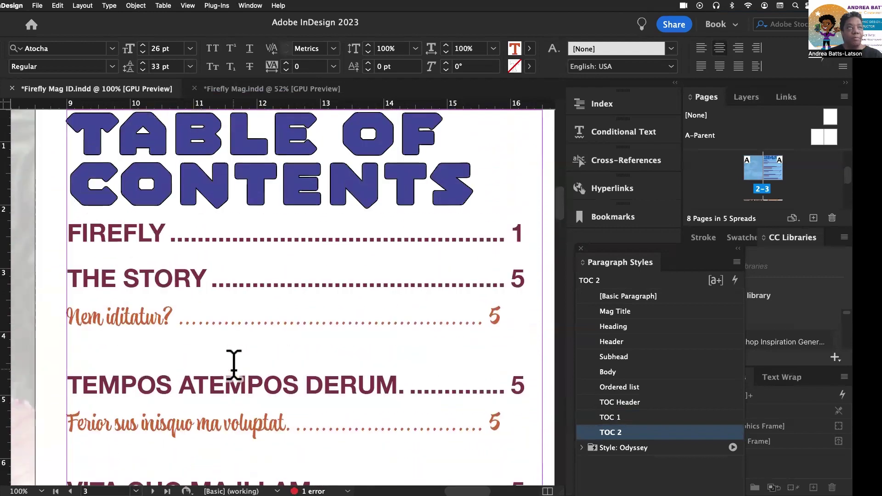
scroll(234, 365, "up", 1)
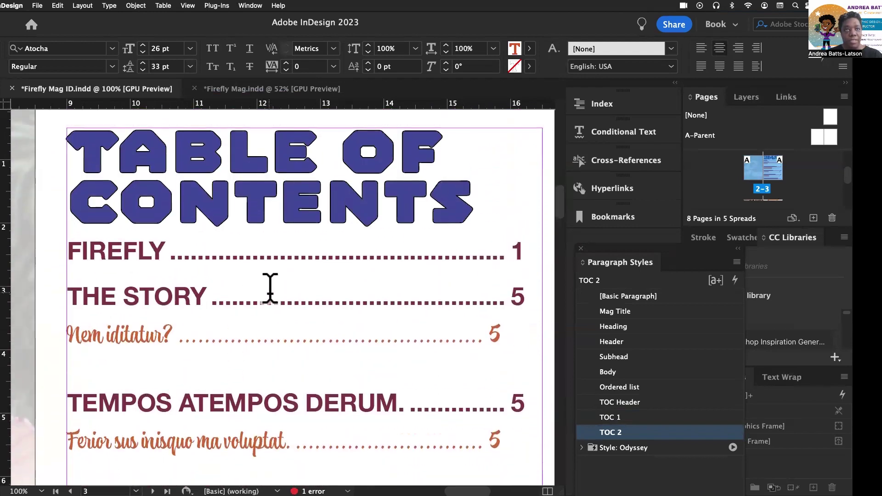
In the TOC Header style options, reduce the font size to 60 pt.
left_click(230, 192)
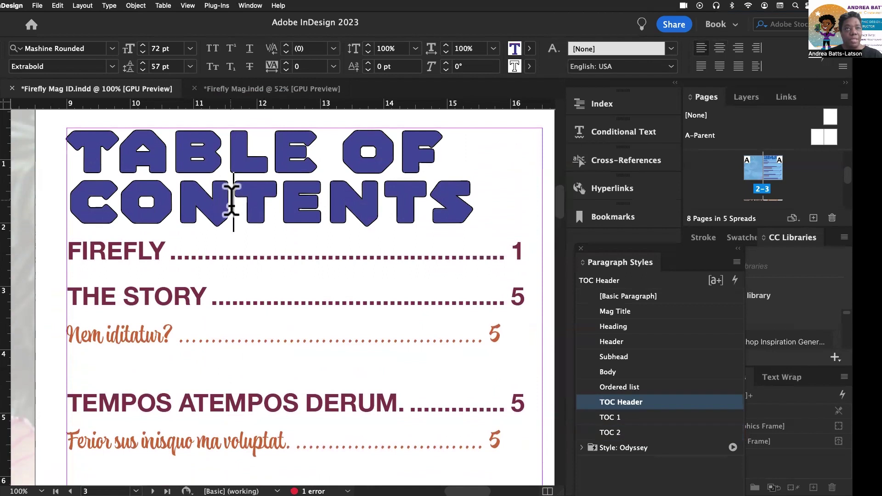
double_click(666, 402)
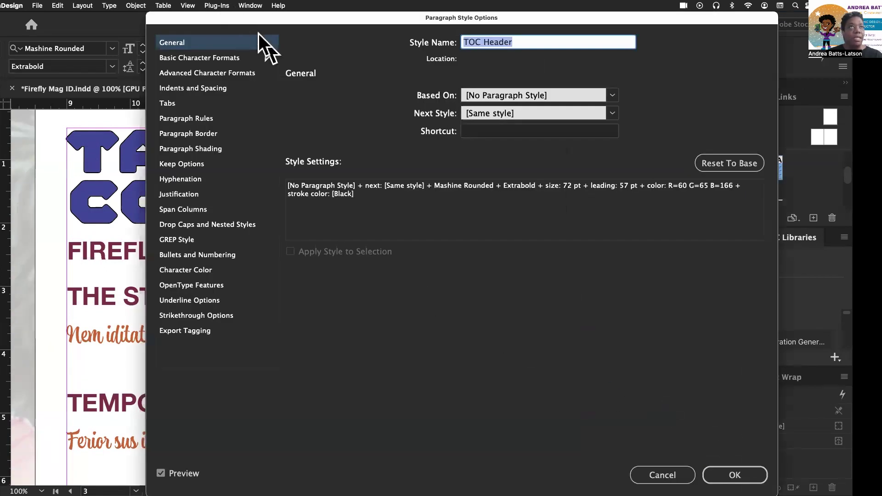
left_click_drag(263, 18, 429, 91)
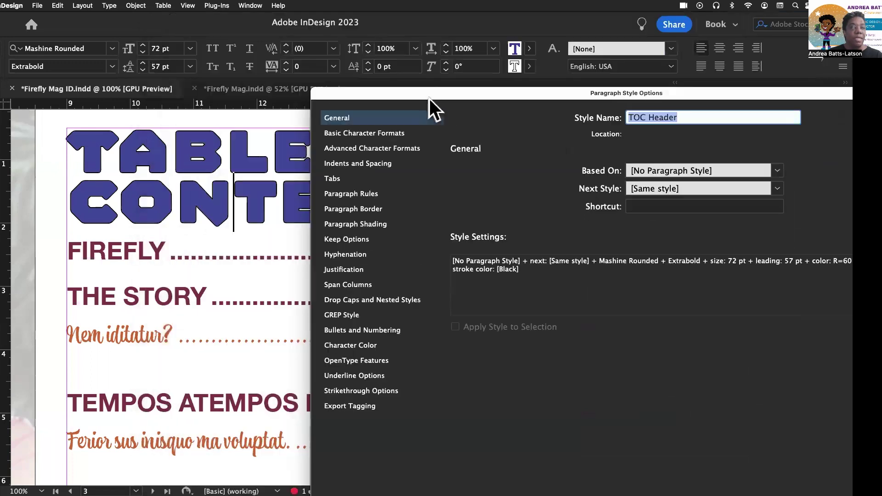
left_click(338, 132)
left_click(517, 214)
left_click(516, 215)
left_click(516, 214)
left_click(516, 214)
left_click(516, 214)
left_click(517, 214)
left_click(516, 214)
left_click(517, 214)
left_click(516, 215)
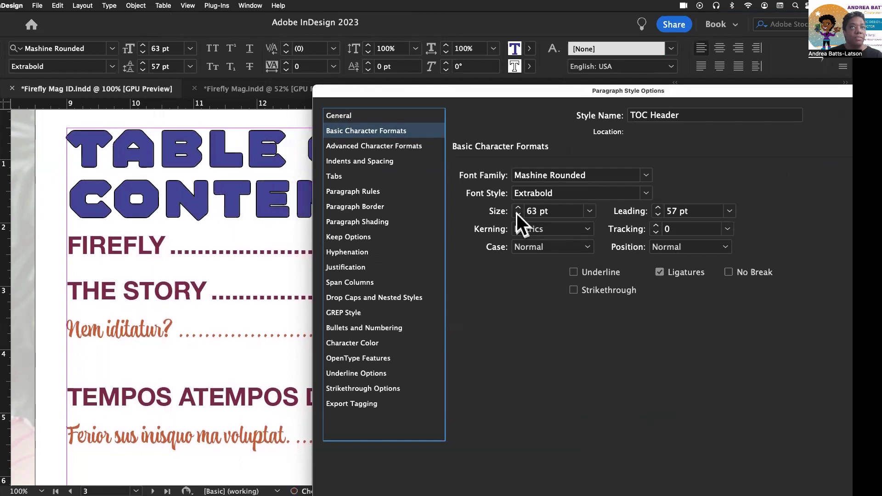
left_click(516, 214)
left_click(516, 214)
left_click(516, 214)
left_click(516, 214)
left_click(517, 207)
Set the TOC Header leading to 51 pt.
left_click(732, 211)
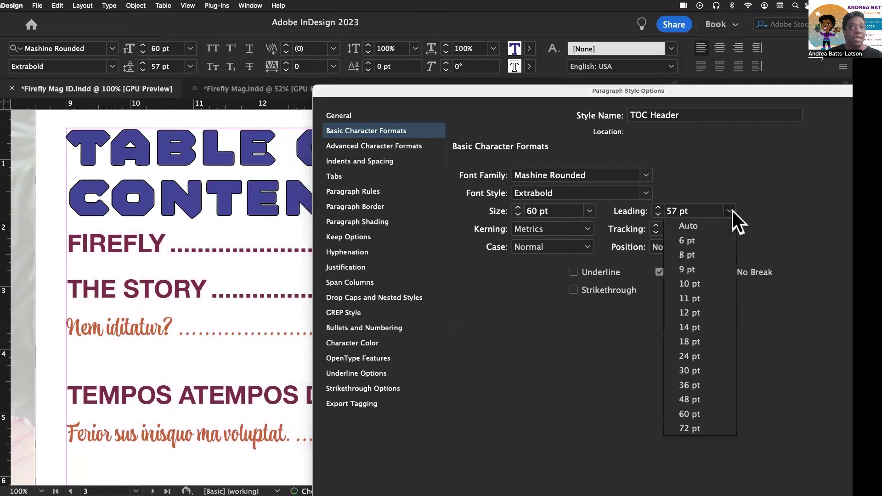
left_click(714, 224)
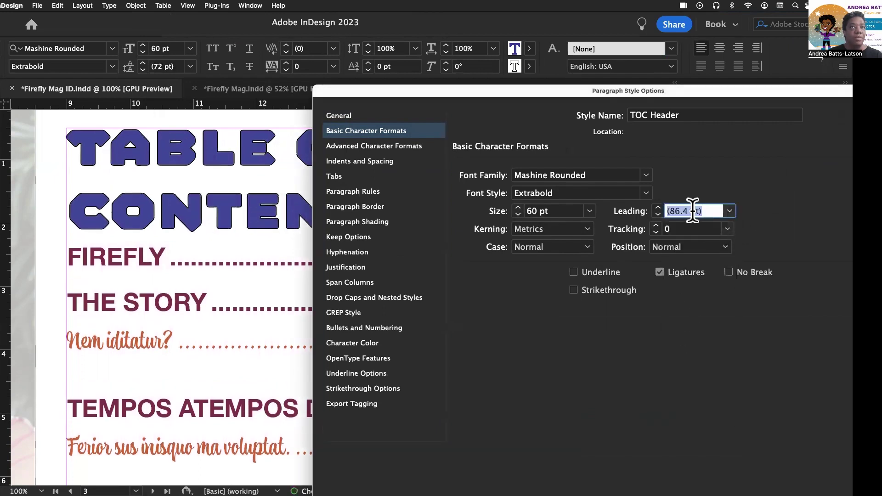
left_click(657, 213)
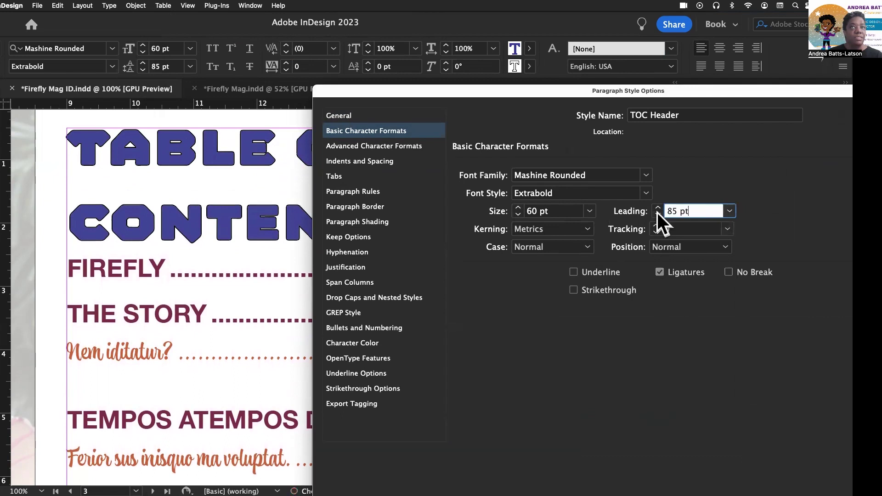
left_click(658, 208)
left_click(658, 207)
left_click(658, 208)
left_click(658, 207)
left_click(658, 214)
left_click(657, 214)
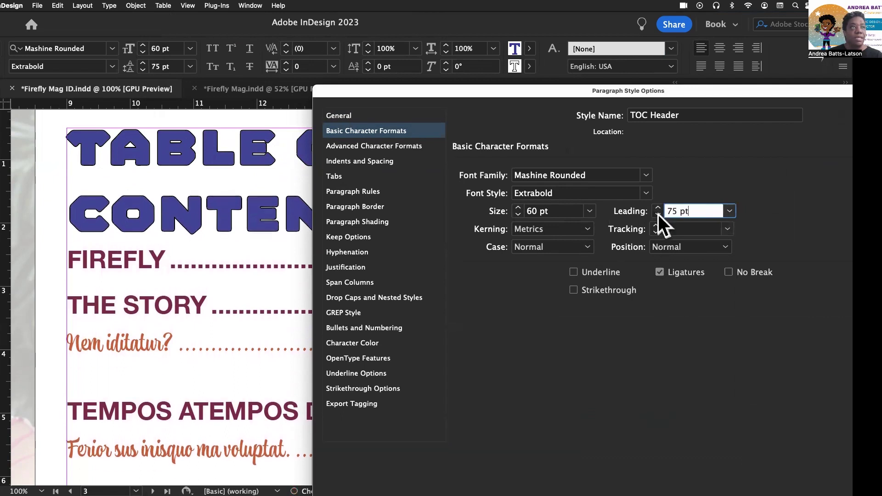
left_click(658, 214)
left_click(657, 214)
left_click(658, 214)
left_click(658, 214)
left_click(658, 214)
left_click(657, 214)
left_click(658, 214)
left_click(658, 214)
left_click(658, 214)
left_click(658, 214)
left_click(657, 214)
left_click(658, 214)
left_click(658, 214)
left_click(657, 214)
left_click(658, 214)
left_click(658, 214)
left_click(658, 214)
left_click(657, 214)
left_click(658, 214)
left_click(658, 215)
left_click(658, 214)
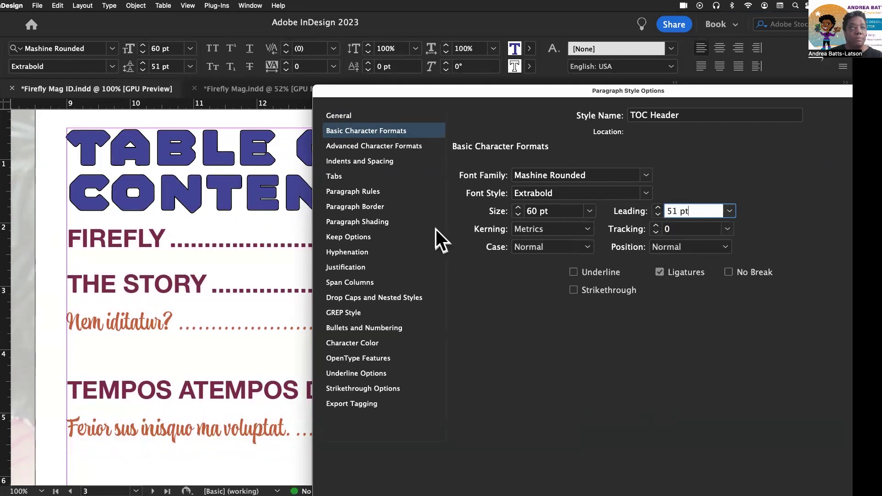
Give the TOC Header style 0.125 in of space after and confirm.
left_click(350, 163)
left_click_drag(375, 88, 410, 90)
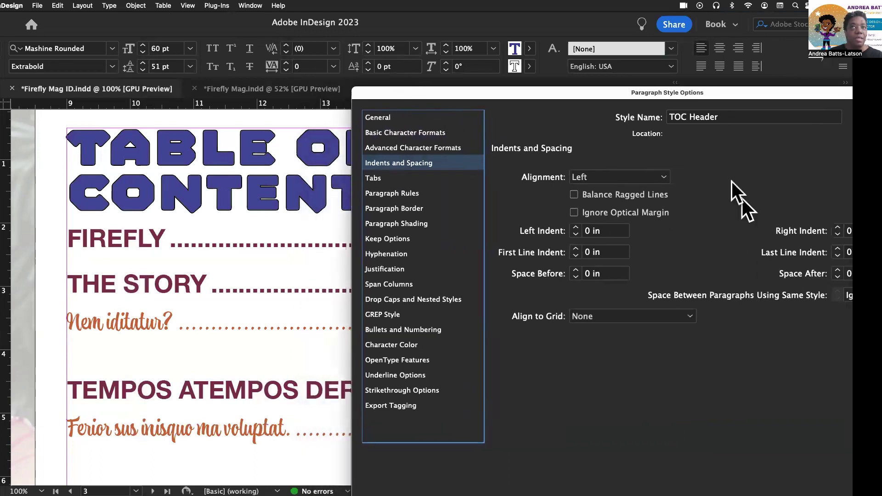
left_click_drag(700, 87, 667, 89)
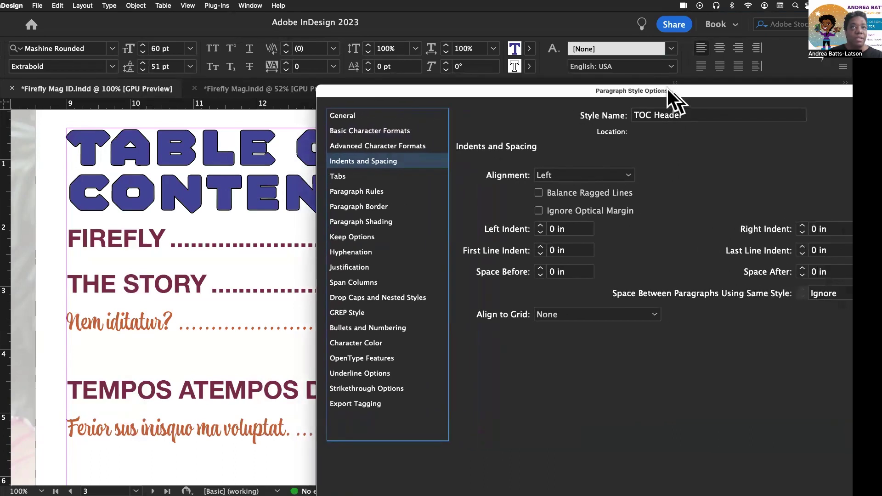
left_click(801, 269)
left_click(802, 269)
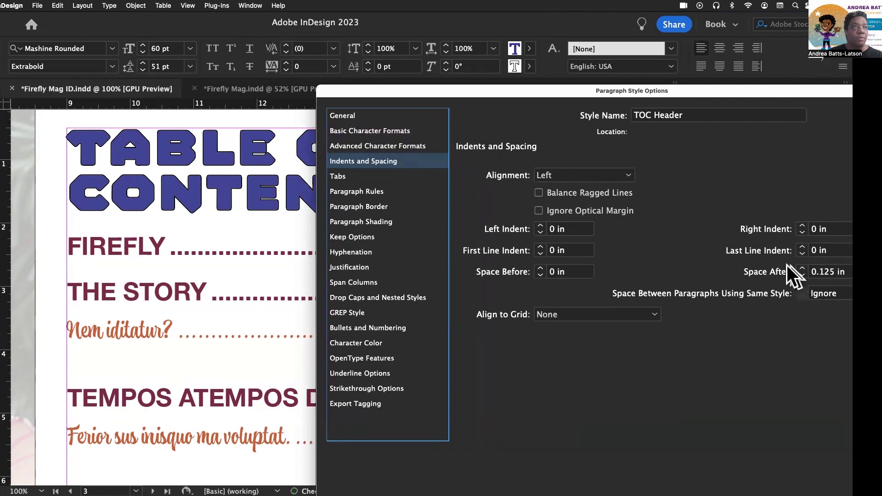
left_click_drag(530, 92, 372, 22)
left_click(746, 478)
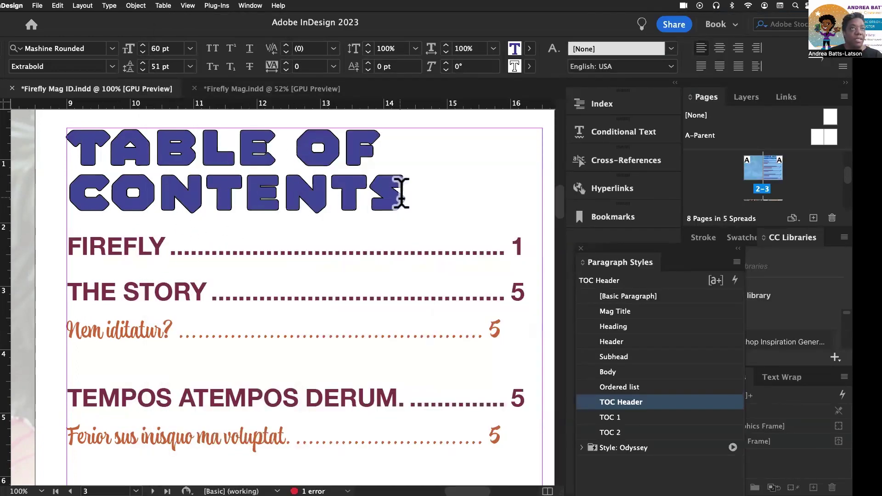
Select the TABLE OF CONTENTS heading and compare it with the Firefly Mag.indd document.
left_click_drag(398, 193, 69, 151)
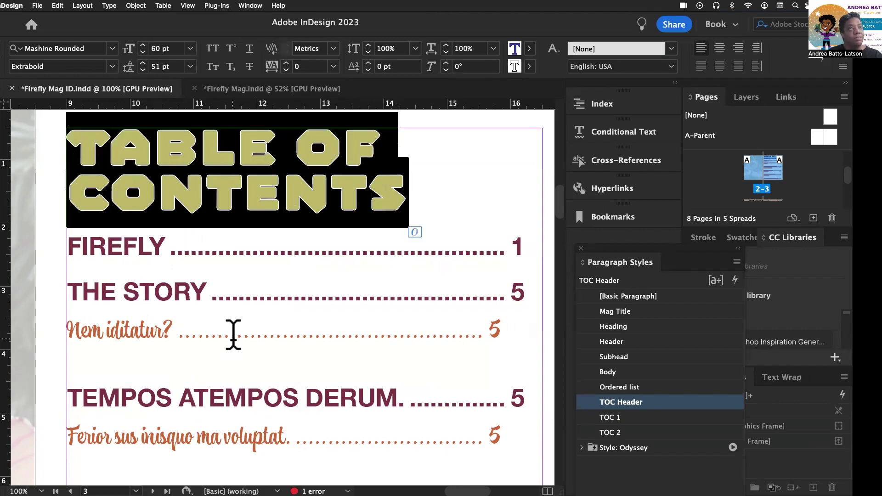
left_click(236, 88)
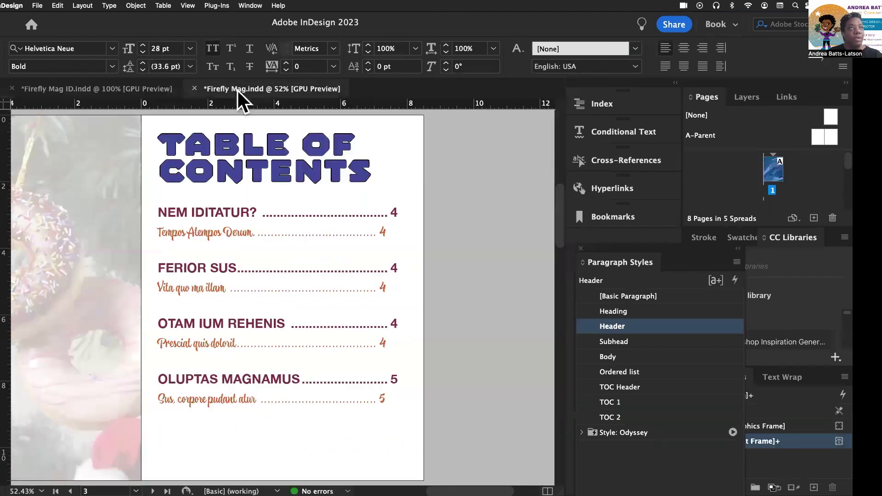
left_click(112, 86)
left_click(266, 197)
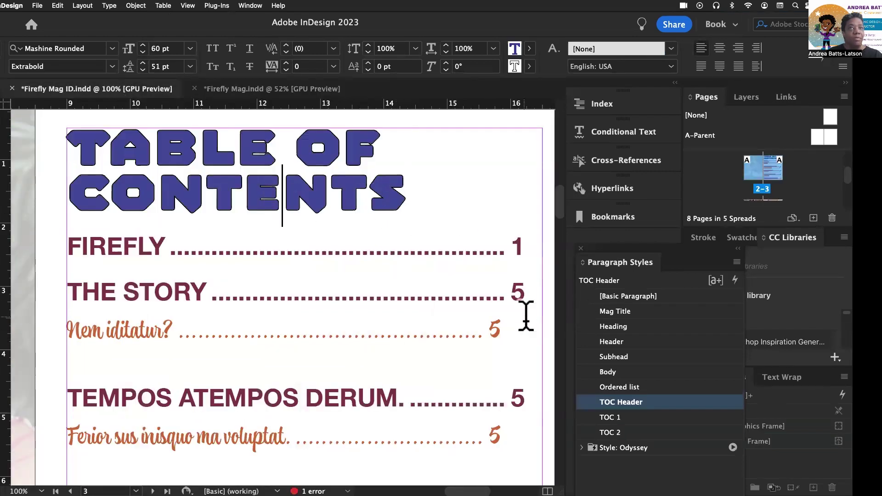
Set the TOC Header style's tracking to 20.
double_click(648, 400)
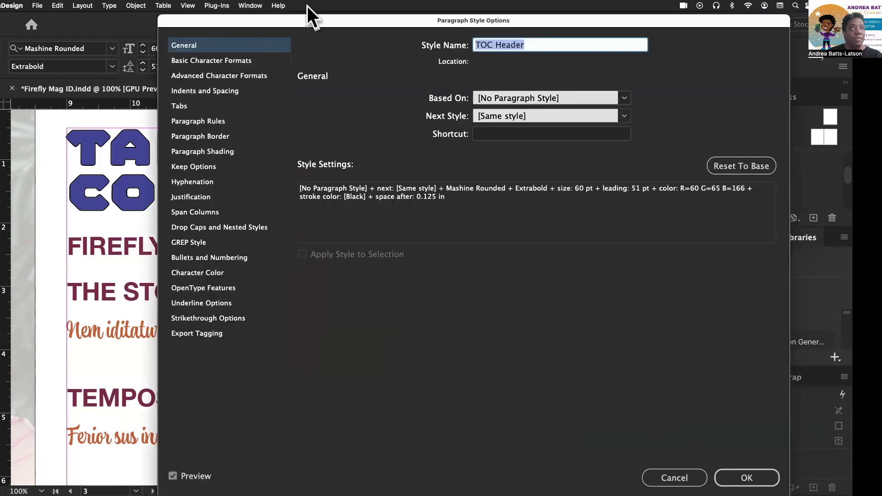
left_click_drag(307, 15, 334, 215)
left_click(269, 86)
left_click(559, 182)
left_click(559, 181)
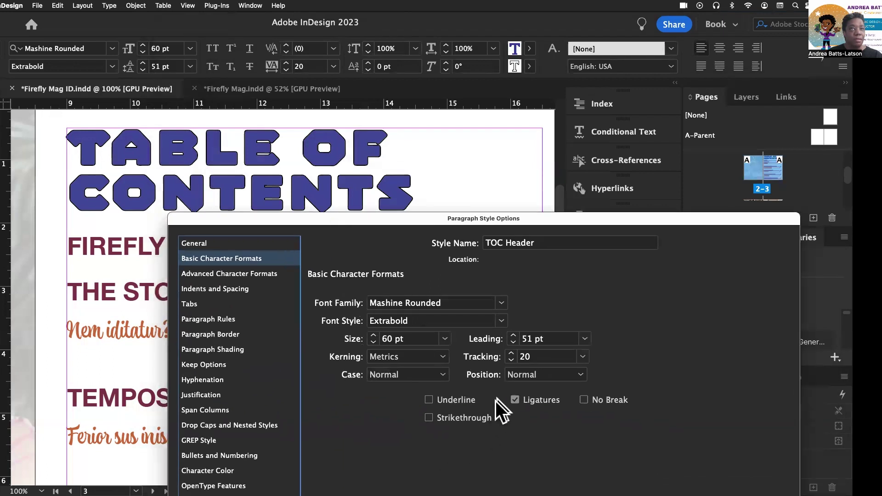
left_click(508, 352)
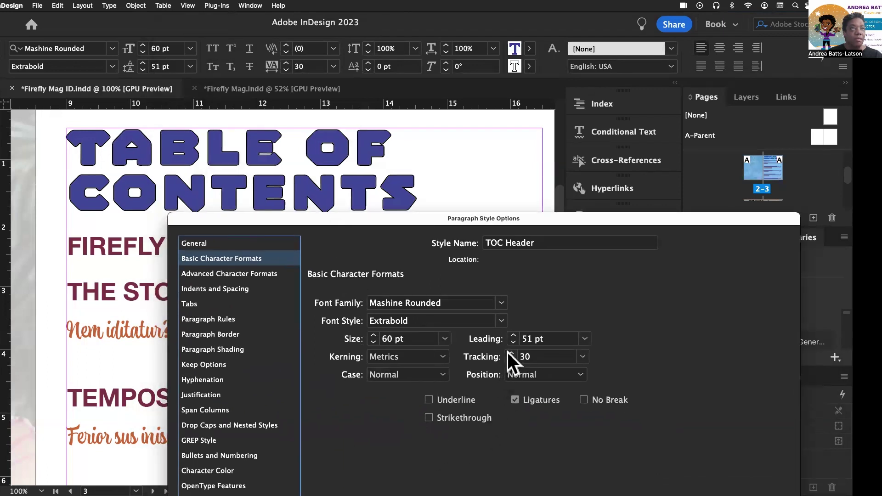
left_click(510, 360)
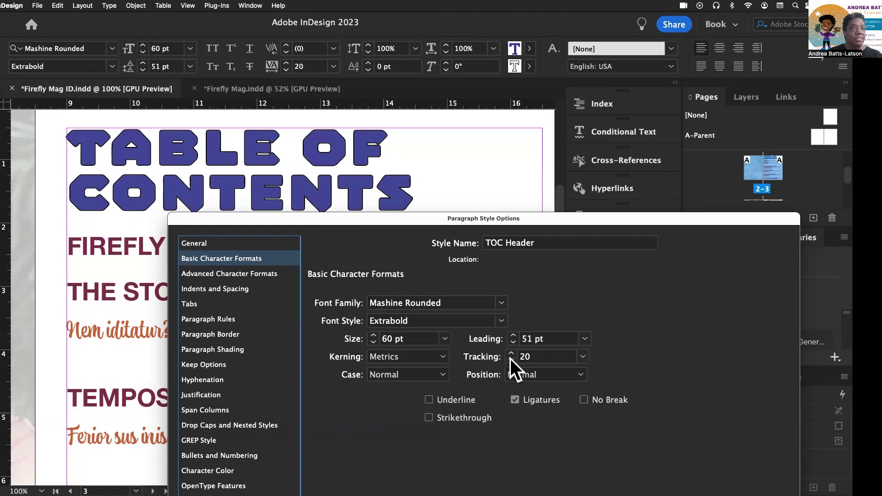
Center-align the TOC Header style.
left_click(212, 290)
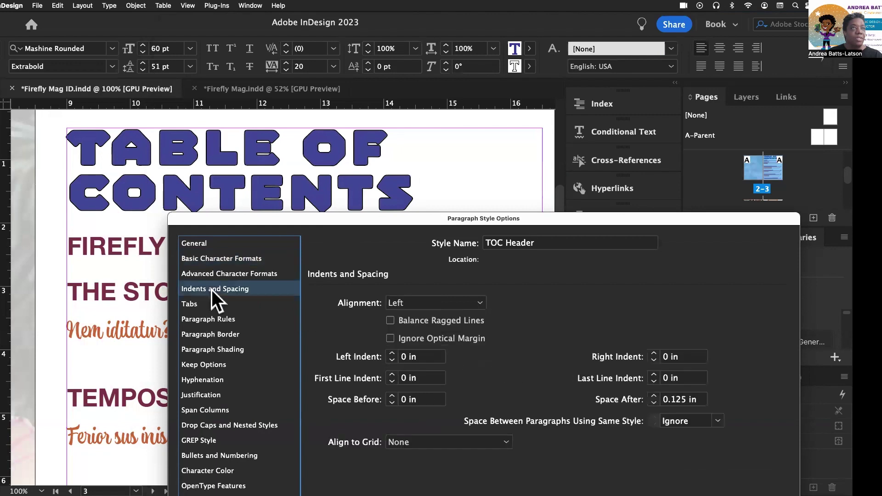
left_click(475, 305)
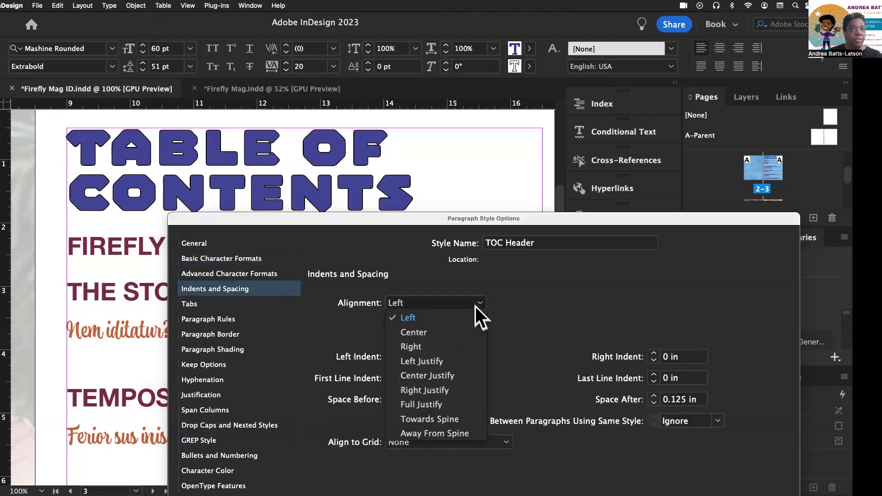
left_click(448, 329)
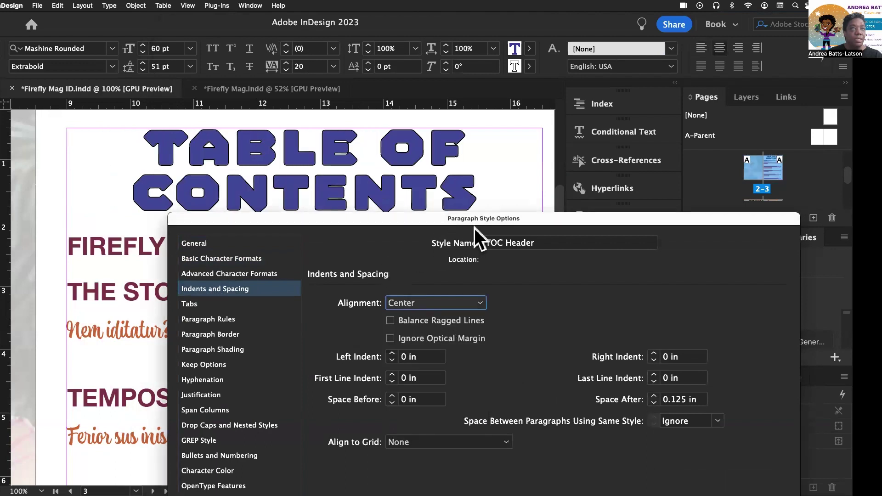
left_click_drag(472, 221, 555, 48)
Give TOC Header the green R=4 G=191 B=104 character colour and confirm.
left_click(308, 296)
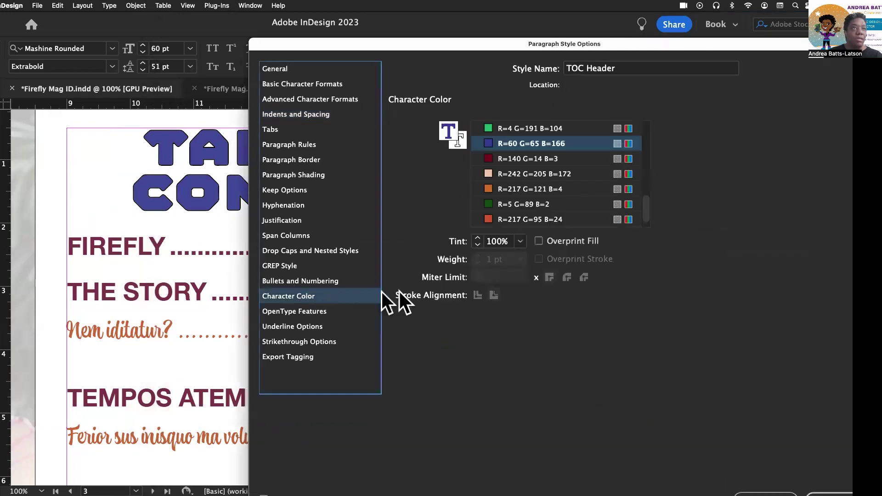
left_click(492, 219)
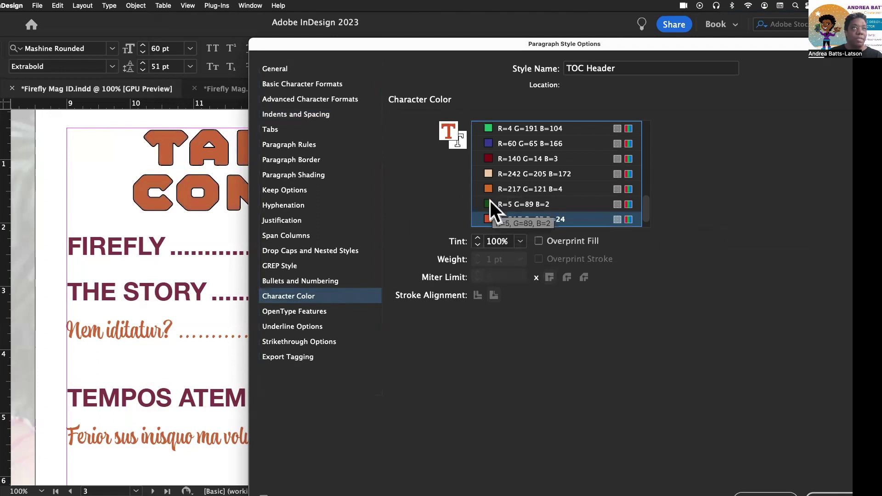
left_click(488, 160)
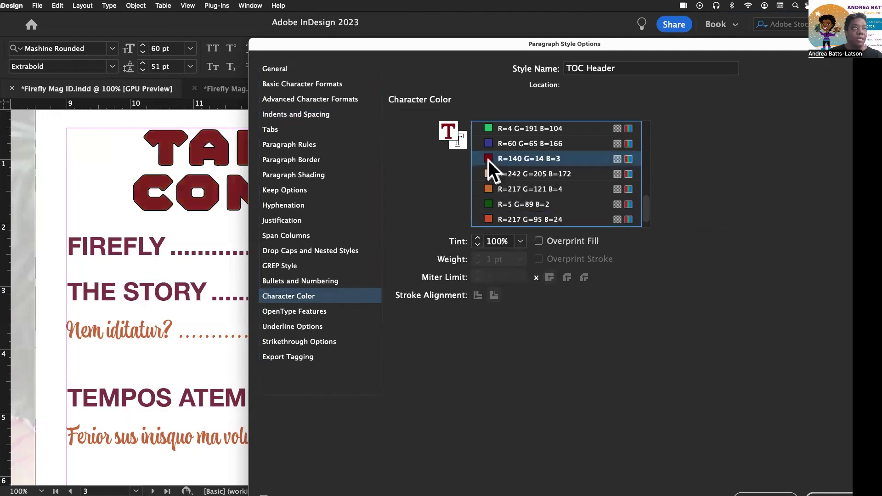
left_click(485, 128)
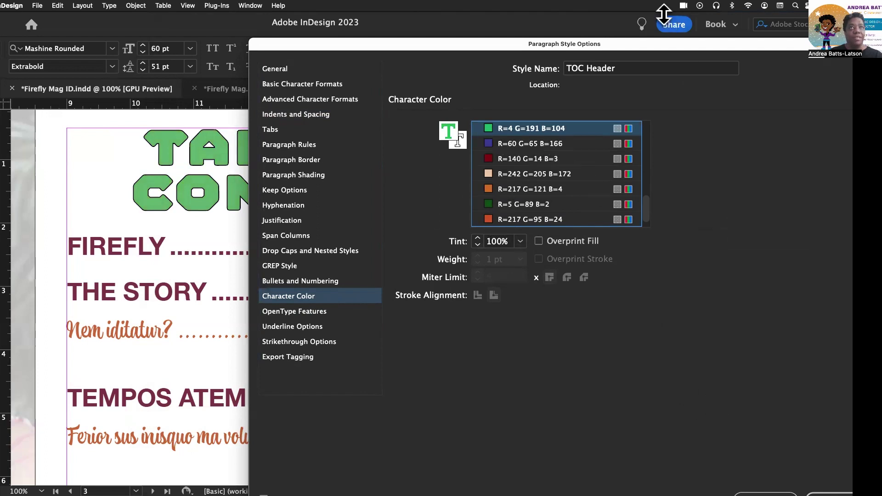
left_click_drag(661, 44, 515, 18)
left_click(689, 478)
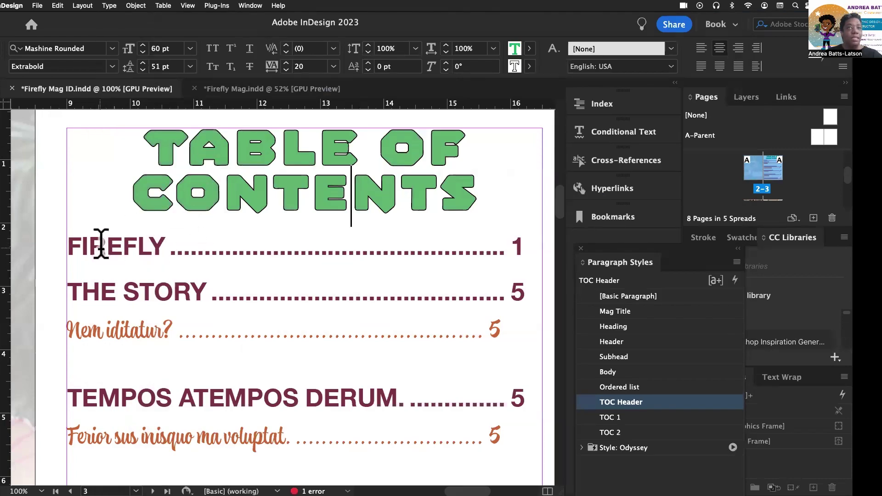
left_click(113, 246)
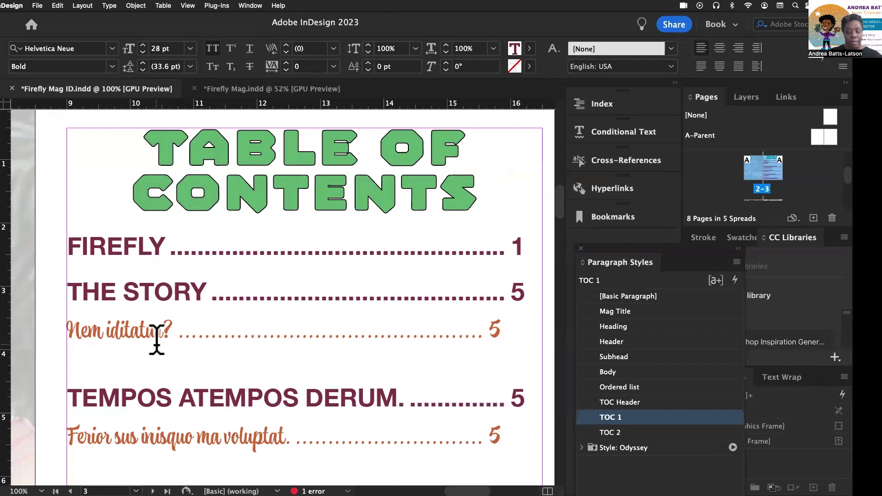
key("Escape")
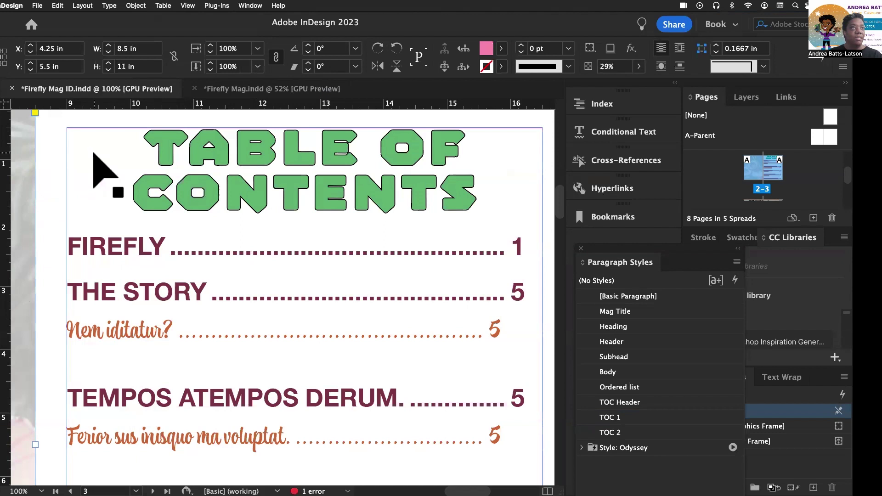
scroll(107, 184, "up", 10)
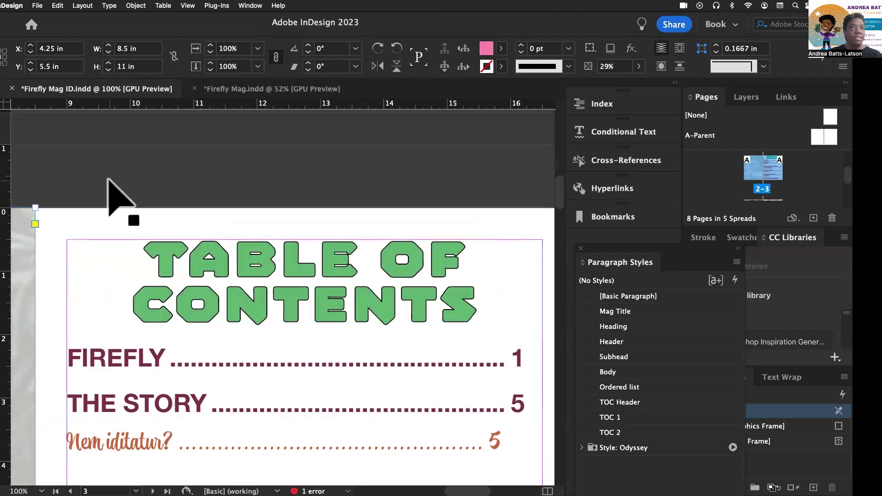
left_click(116, 329)
scroll(120, 332, "down", 1)
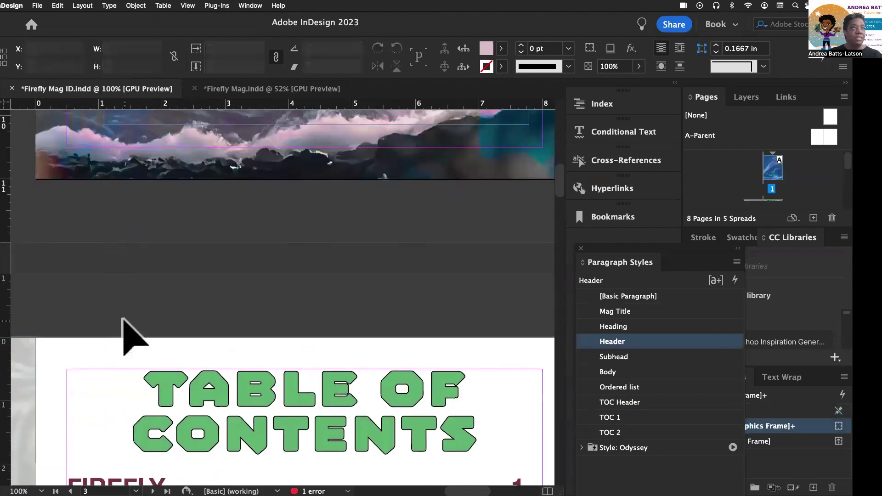
scroll(134, 294, "down", 10)
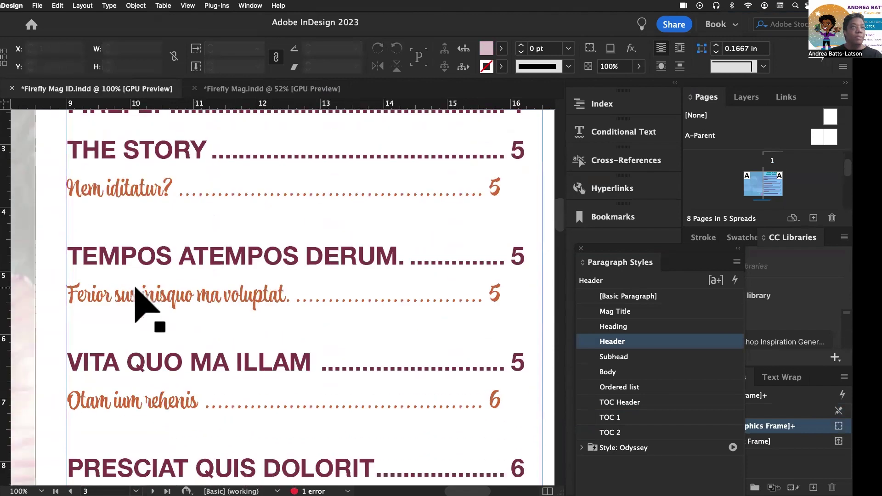
scroll(138, 301, "up", 3)
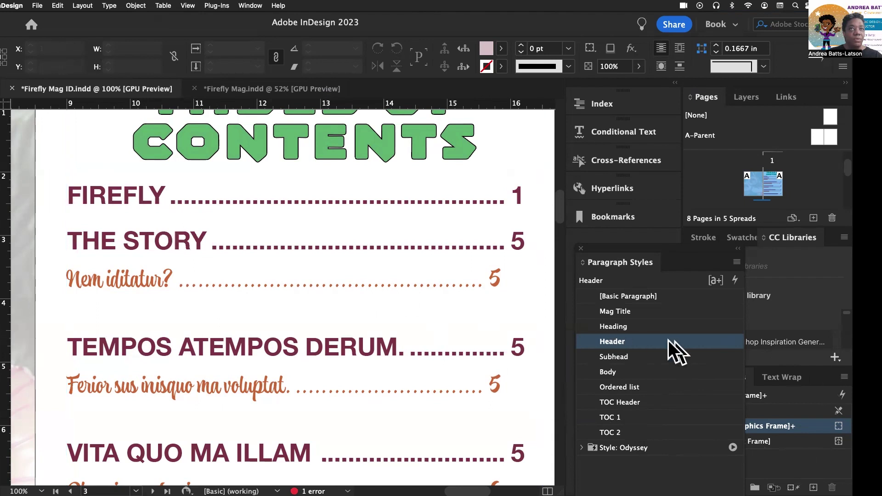
Bring up the Paragraph Style Options for the TOC 1 style.
left_click(632, 417)
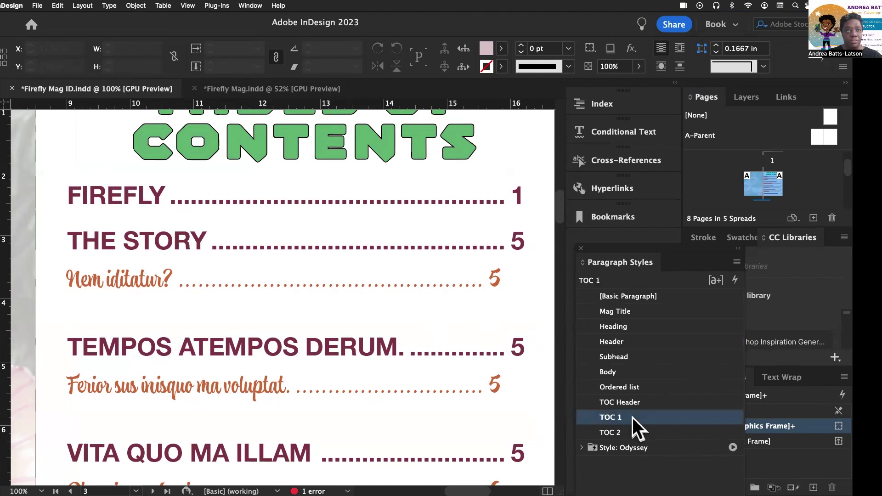
left_click(632, 417)
double_click(689, 418)
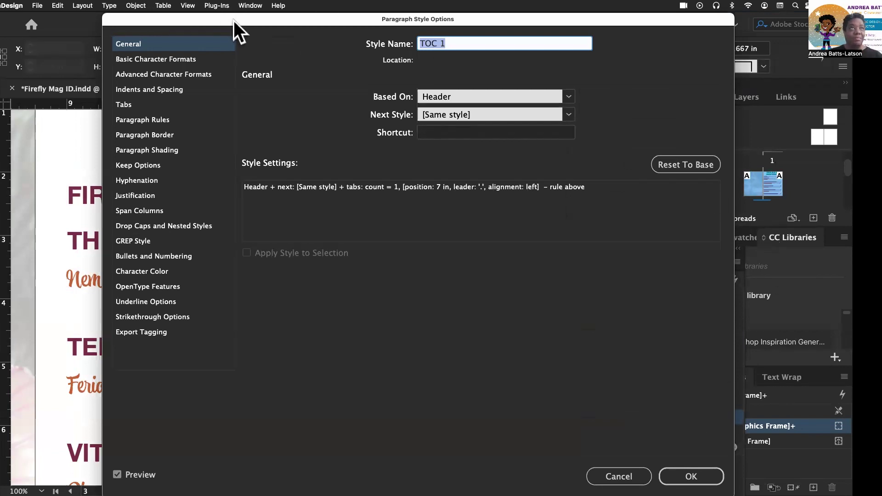
left_click_drag(234, 21, 190, 22)
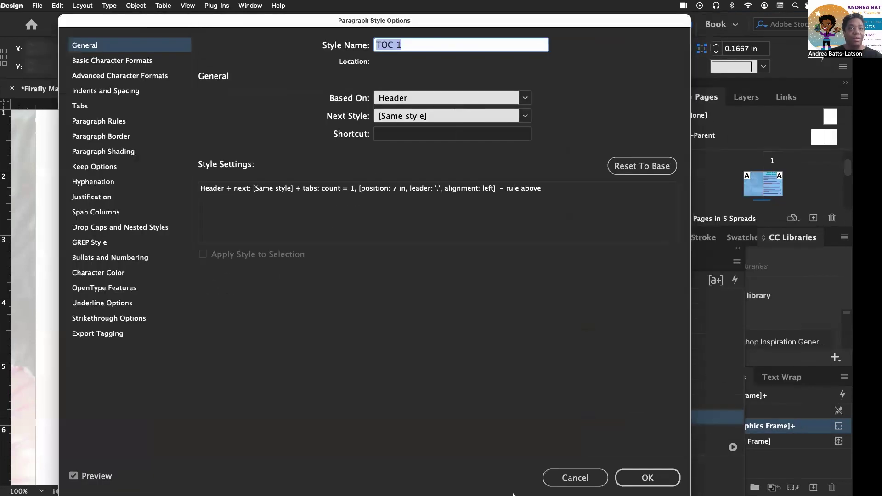
left_click(569, 473)
double_click(610, 419)
left_click(574, 476)
left_click(612, 417)
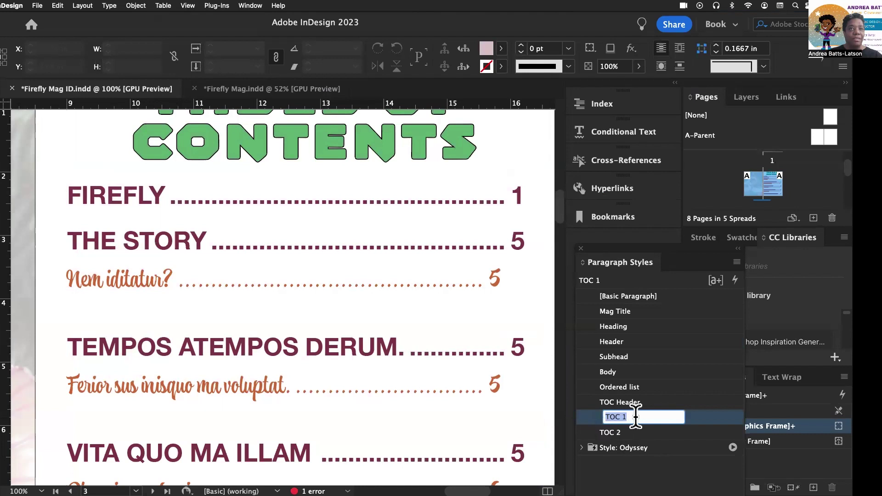
left_click(713, 418)
double_click(715, 419)
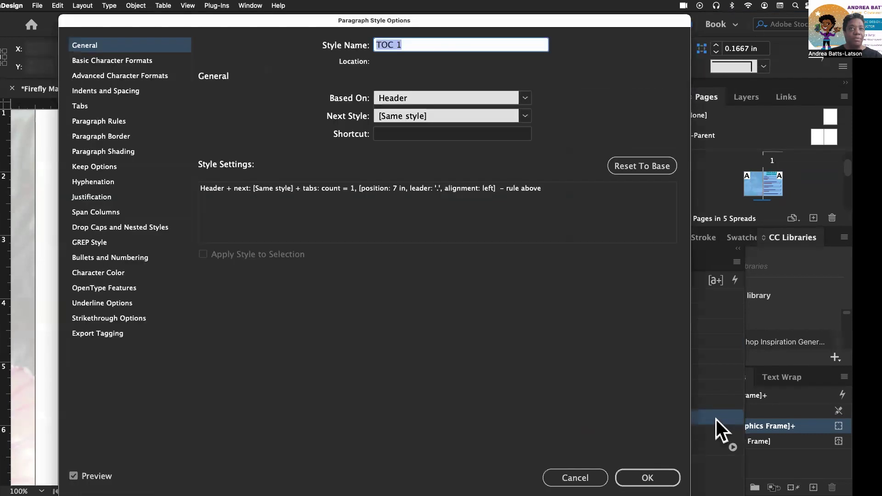
Set the TOC 1 character colour to dark blue C=100 M=90 Y=10 K=0.
left_click_drag(348, 19, 518, 22)
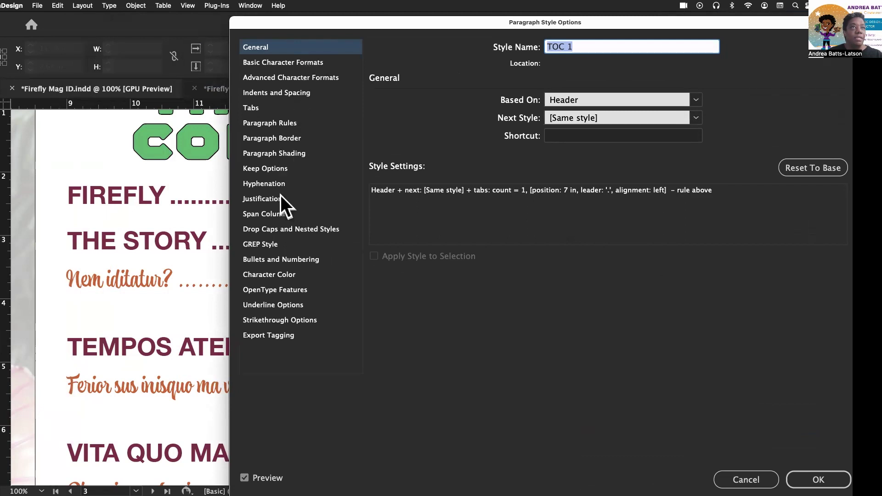
left_click(268, 275)
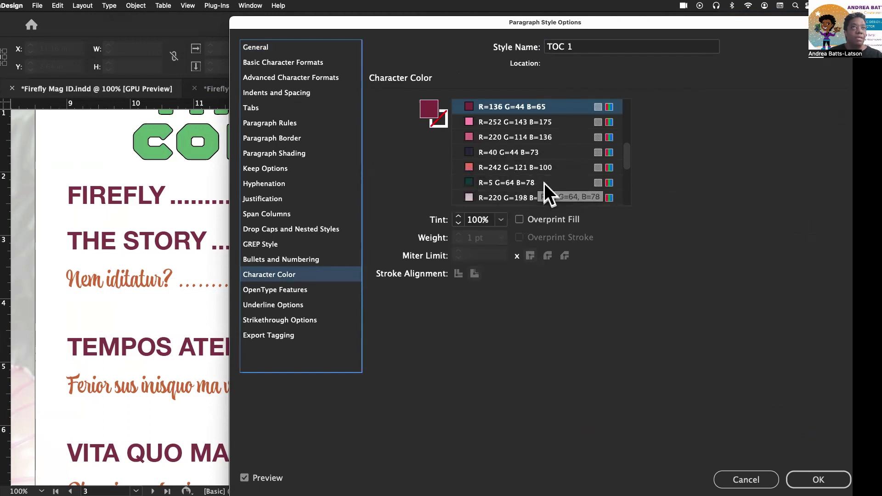
left_click(468, 137)
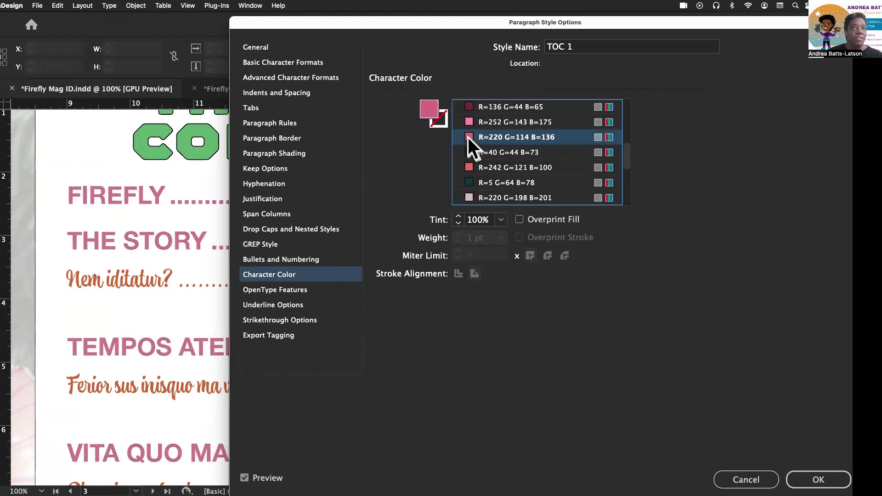
left_click(469, 107)
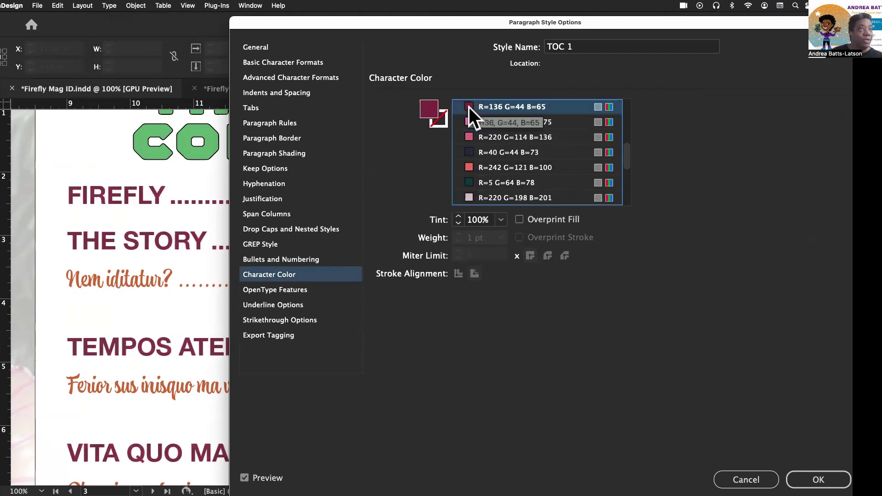
scroll(508, 143, "down", 2)
key("Up")
key("Up")
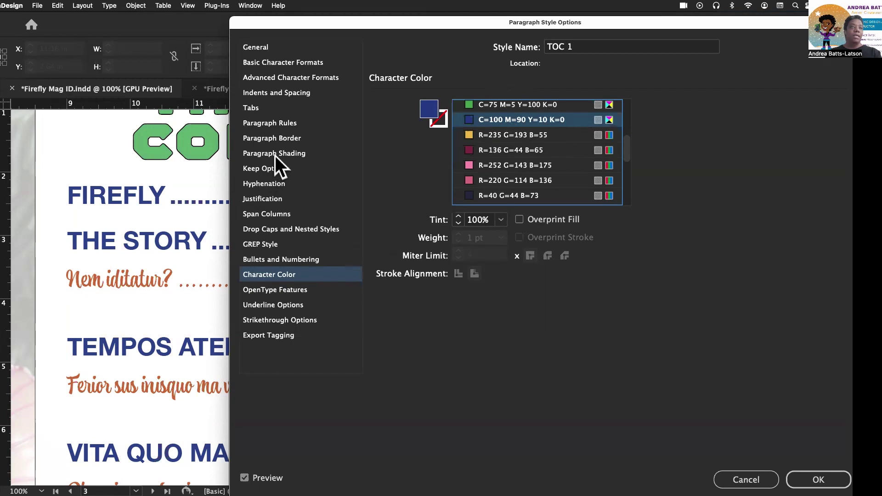
Reduce the TOC 1 font size from 28 pt to 25 pt and confirm.
left_click(270, 63)
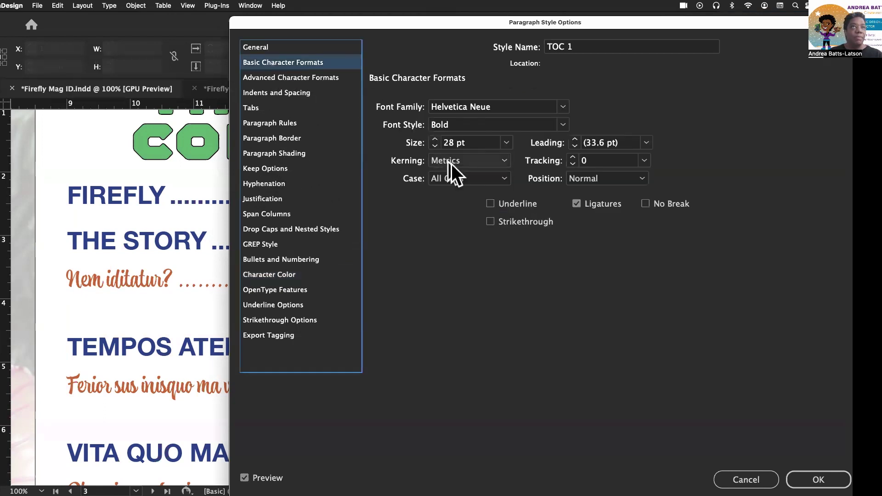
left_click(434, 145)
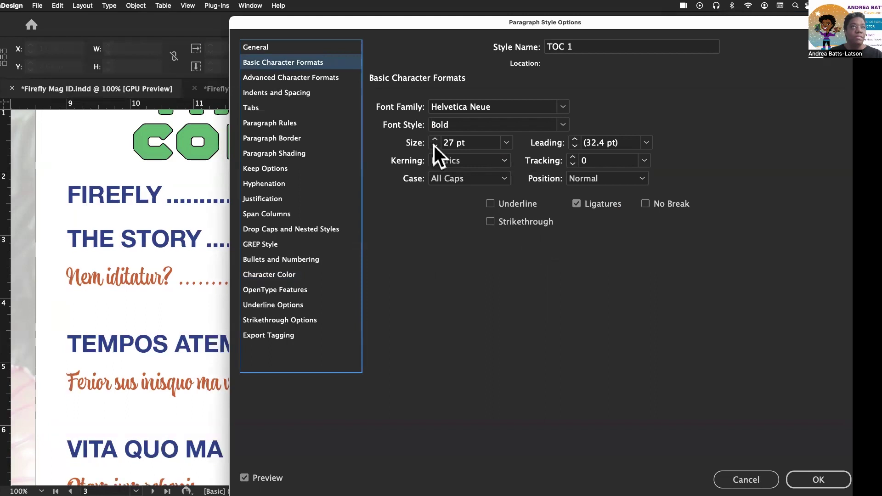
left_click(433, 145)
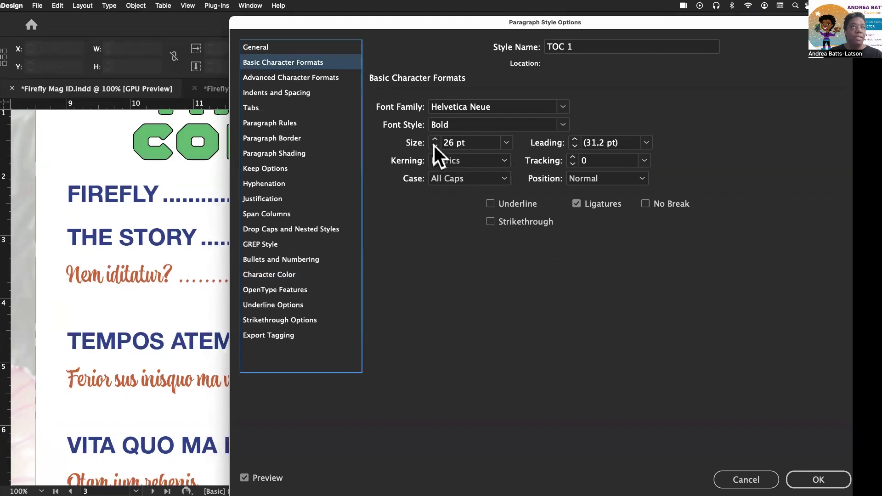
left_click(434, 145)
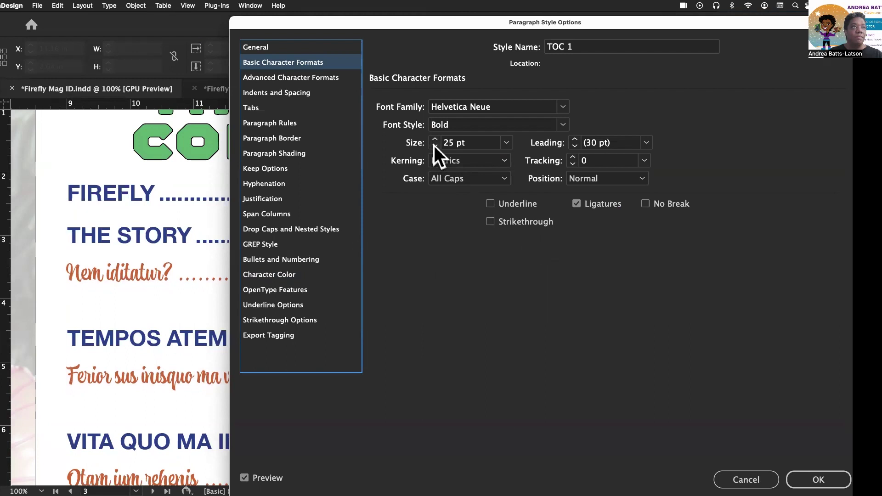
left_click(817, 480)
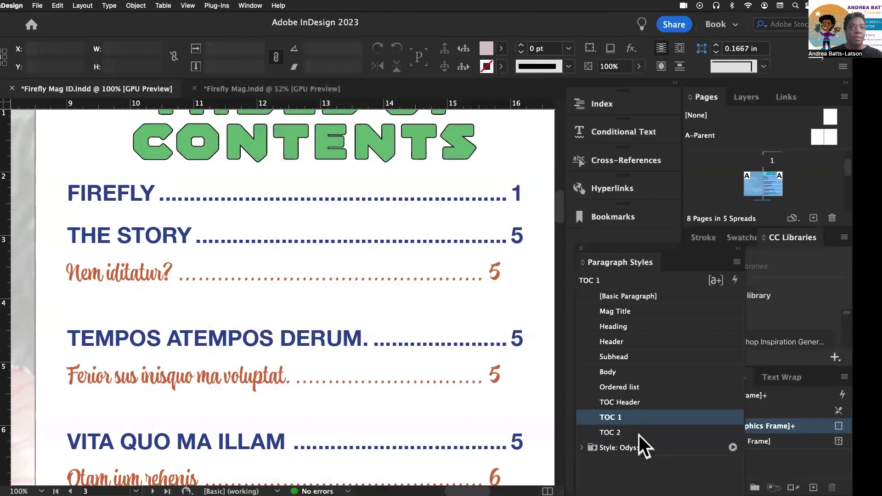
Reduce the TOC 2 paragraph style's font size to 24 pt.
double_click(639, 434)
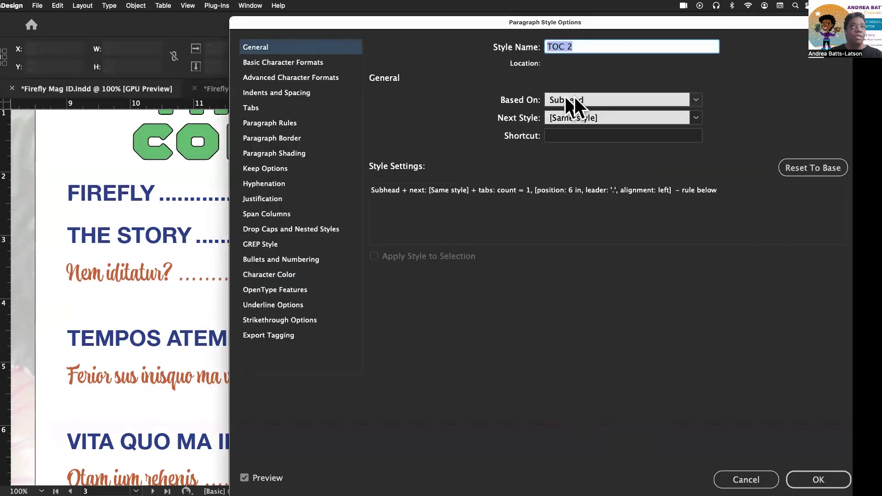
left_click(294, 64)
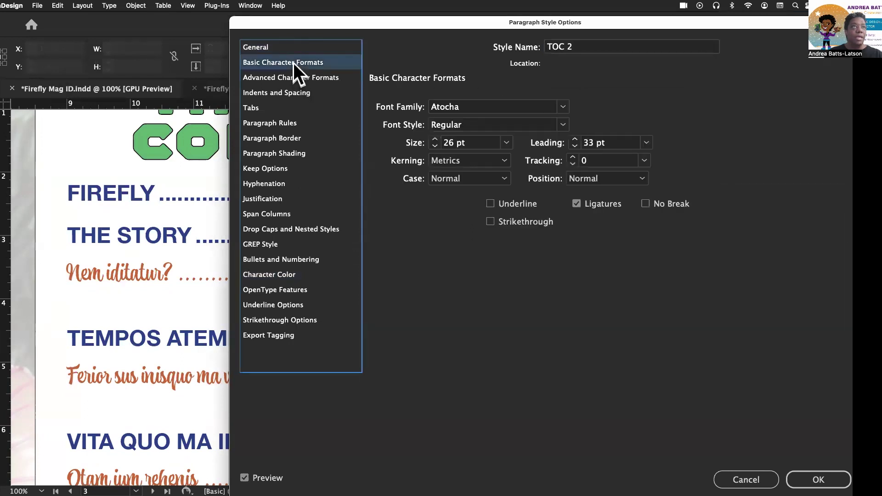
left_click_drag(350, 26, 439, 40)
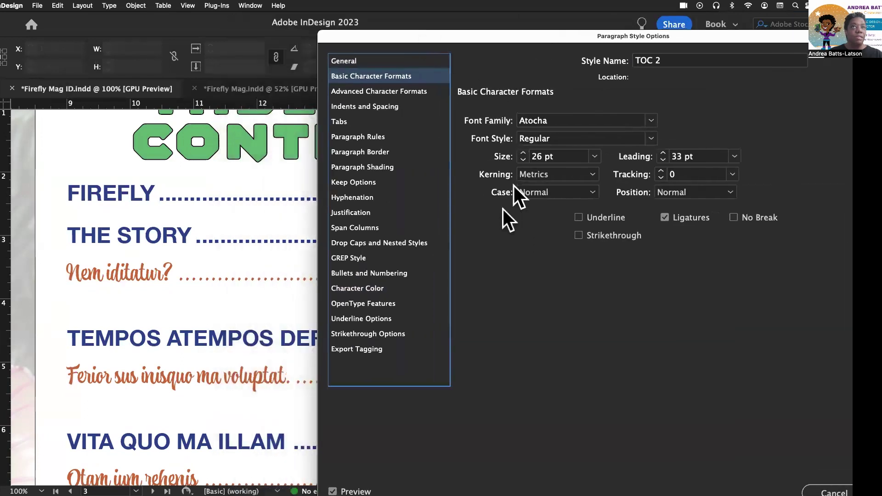
left_click(522, 159)
left_click(522, 159)
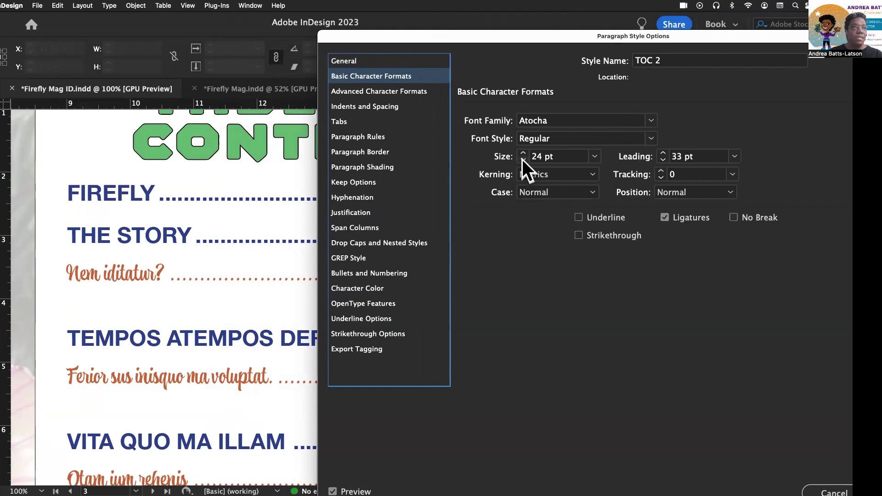
left_click(521, 158)
left_click(522, 153)
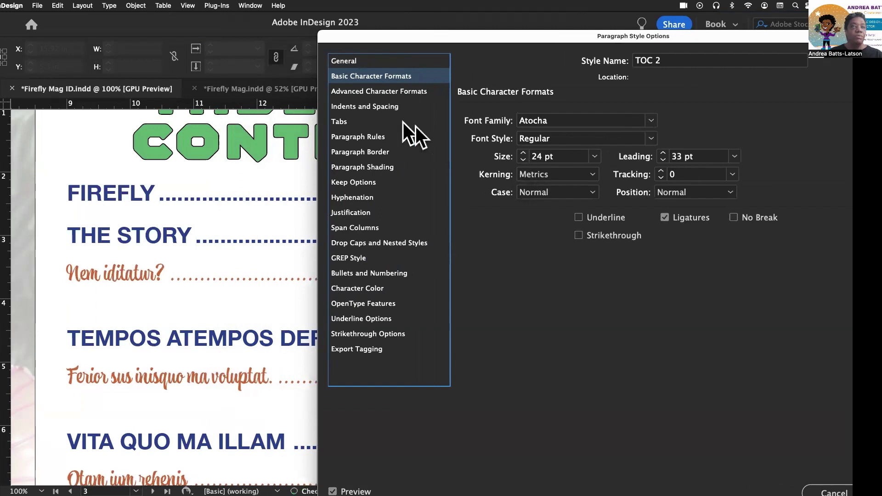
Give the TOC 2 style a 0.25 in left indent and apply it.
left_click(369, 106)
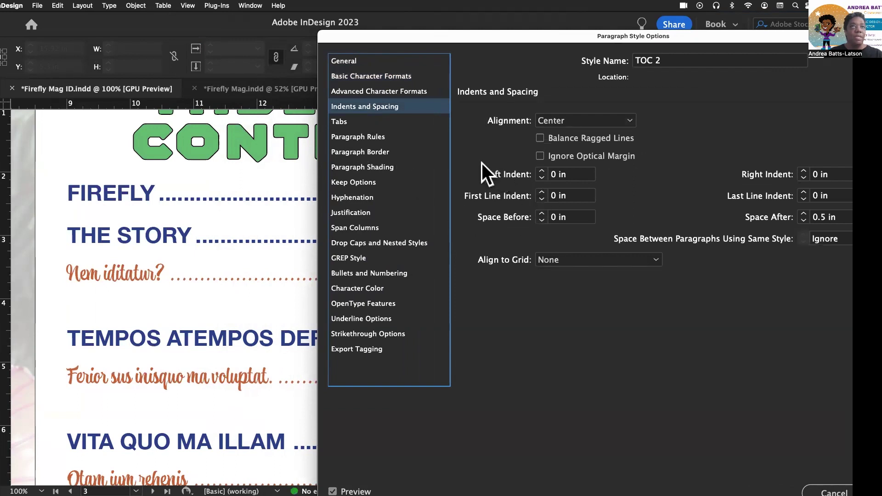
left_click(541, 171)
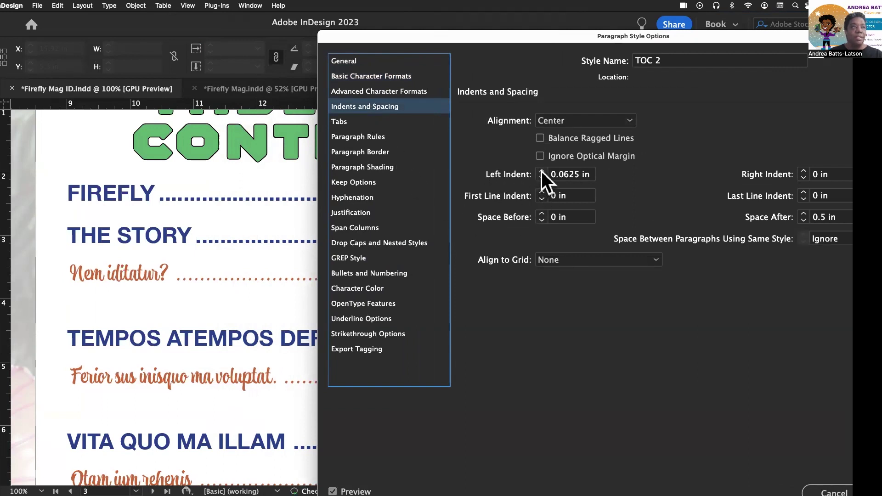
left_click(541, 171)
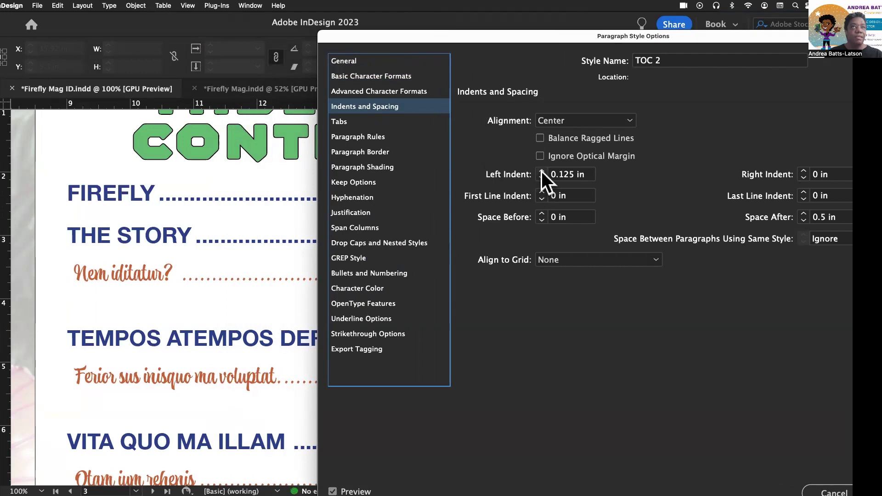
left_click(541, 171)
left_click(541, 171)
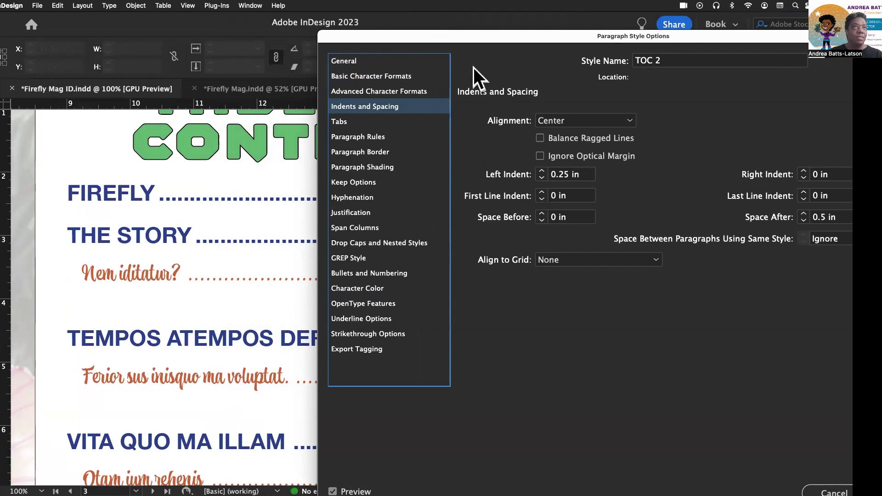
left_click_drag(457, 37, 331, 26)
left_click(776, 483)
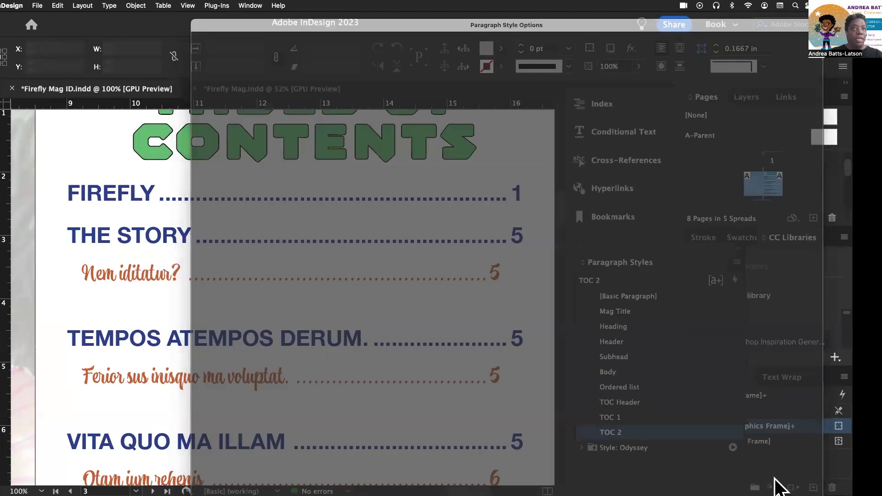
Review the updated TOC entries and close the Paragraph Styles panel.
scroll(259, 374, "down", 10)
scroll(258, 370, "up", 5)
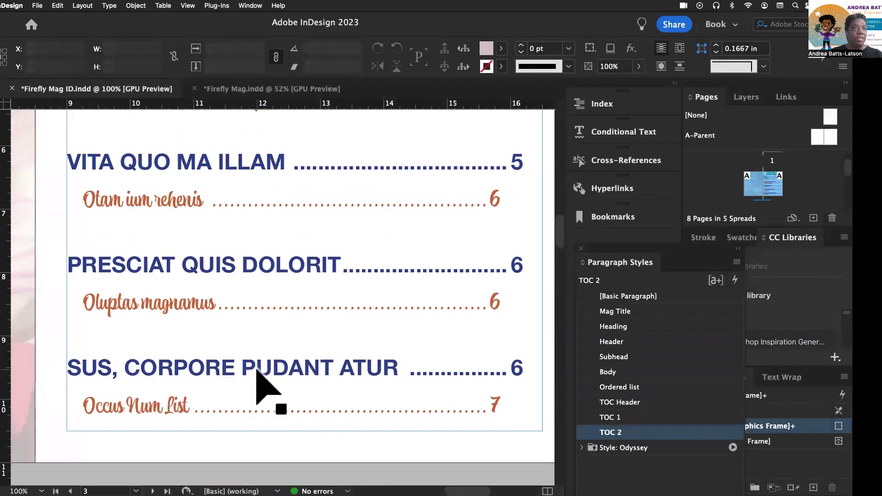
scroll(256, 370, "down", 1)
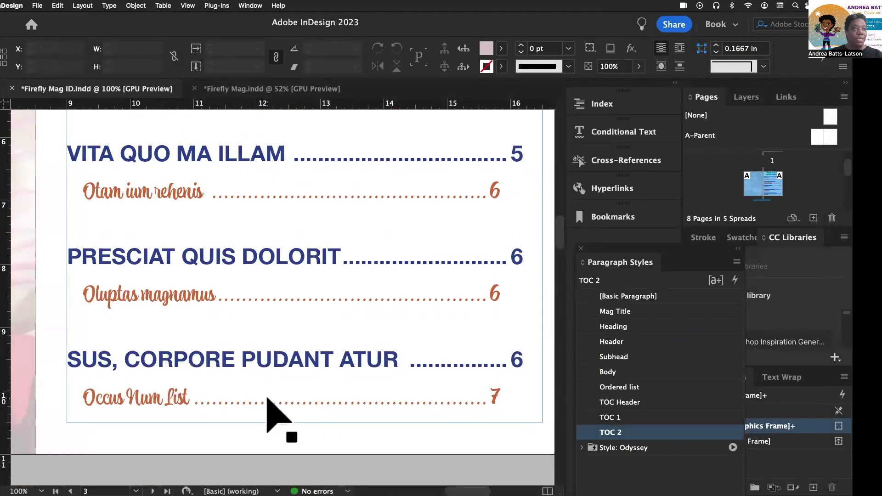
scroll(267, 399, "down", 10)
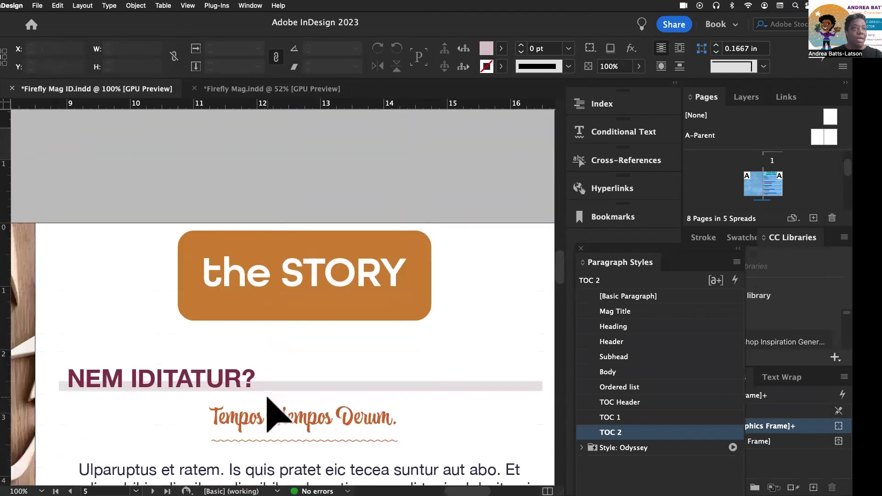
scroll(267, 415, "down", 8)
scroll(267, 416, "up", 15)
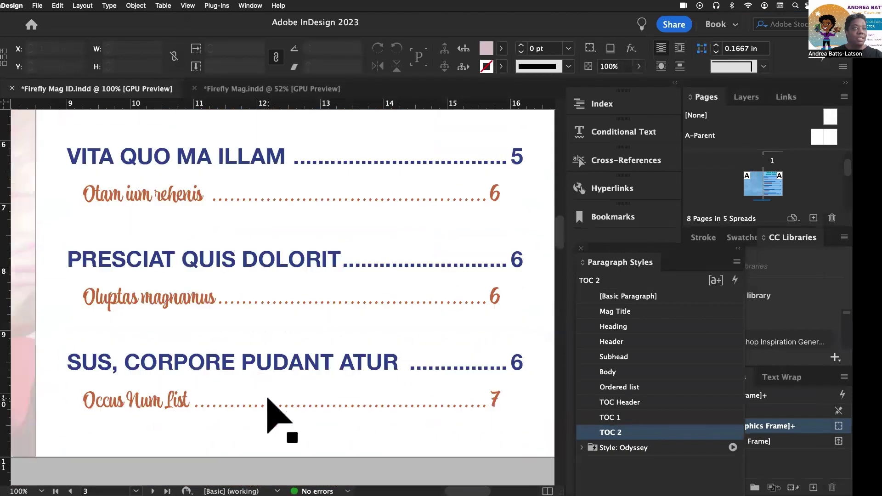
scroll(267, 416, "up", 10)
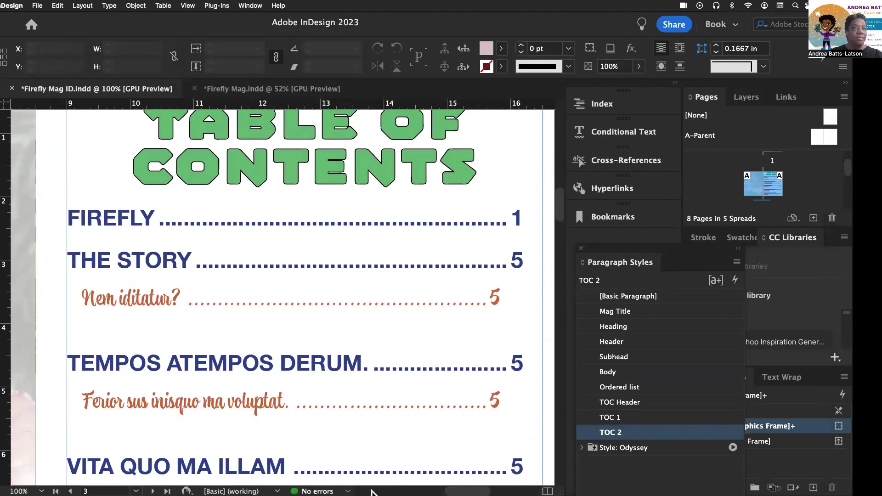
mouse_move(473, 492)
left_mouse_down()
mouse_move(521, 491)
mouse_move(448, 486)
mouse_move(477, 488)
left_mouse_up()
scroll(388, 429, "down", 5)
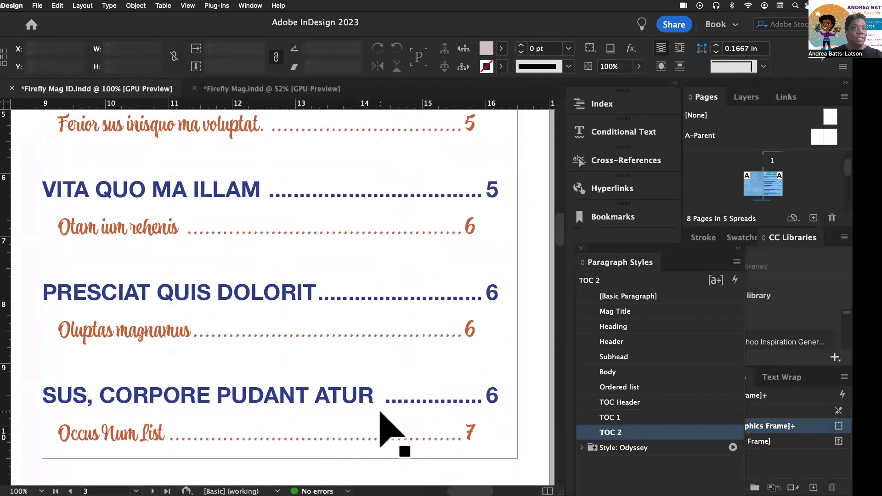
scroll(391, 429, "down", 3)
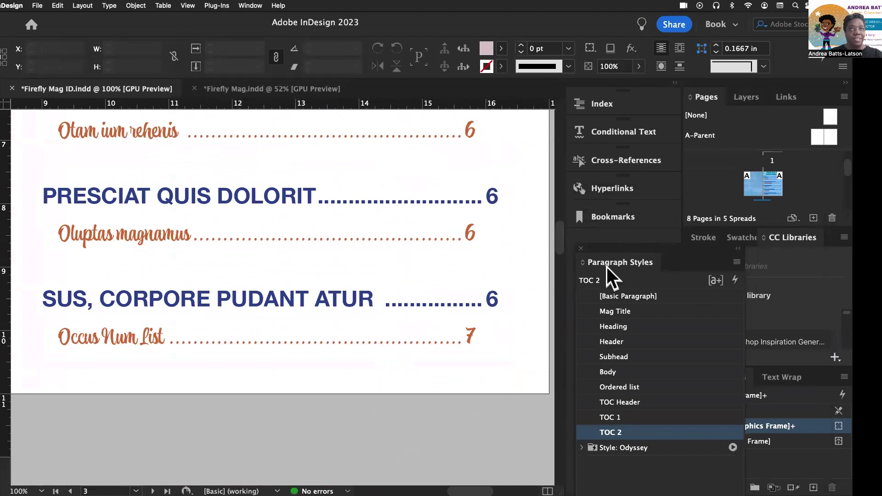
left_click(581, 248)
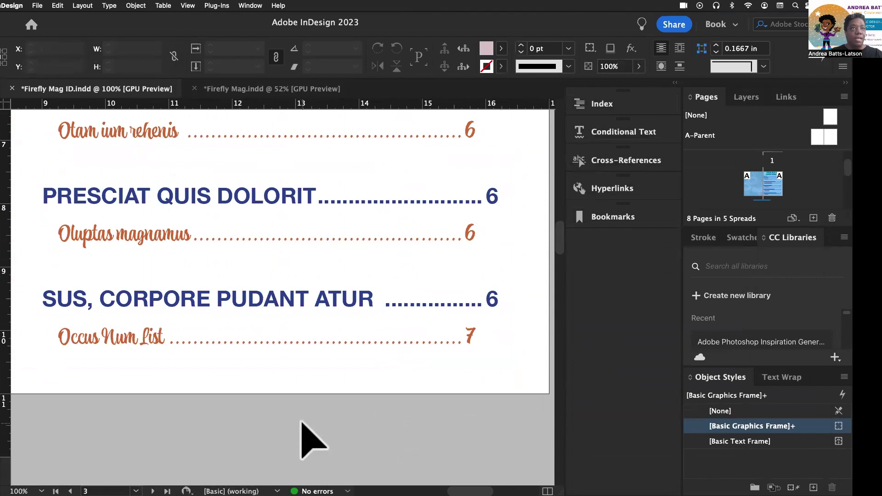
Scroll to the Firefly Haven cover and fit the whole page in view.
scroll(320, 441, "down", 15)
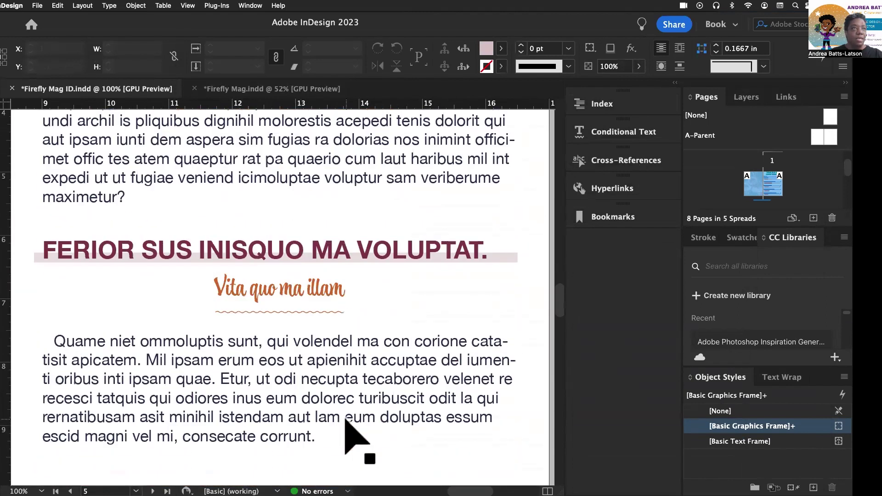
scroll(350, 432, "down", 2)
scroll(345, 422, "up", 20)
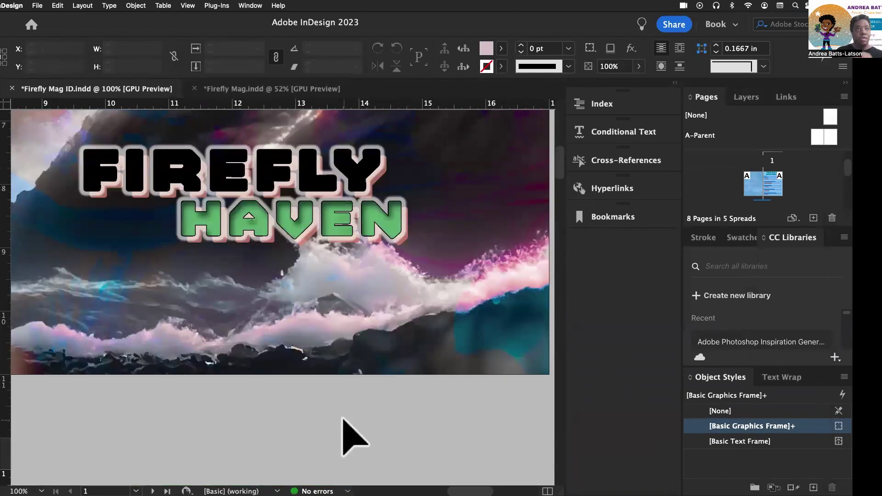
scroll(315, 305, "up", 5)
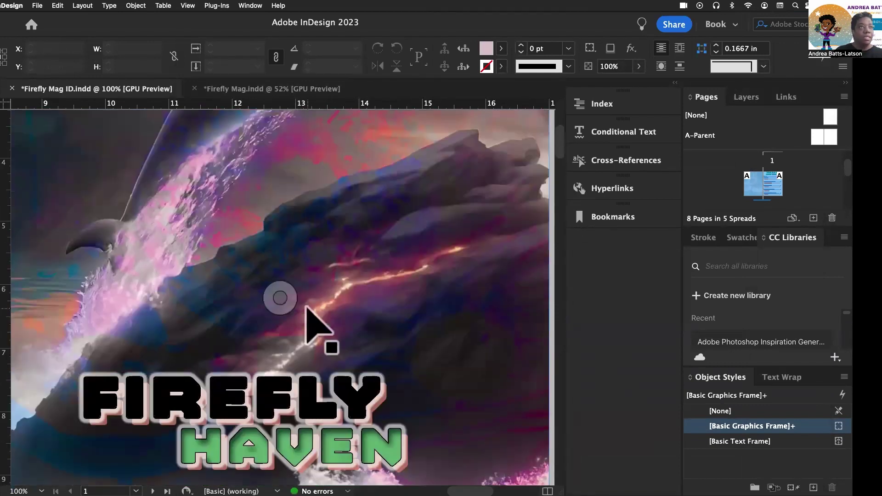
scroll(294, 316, "down", 1)
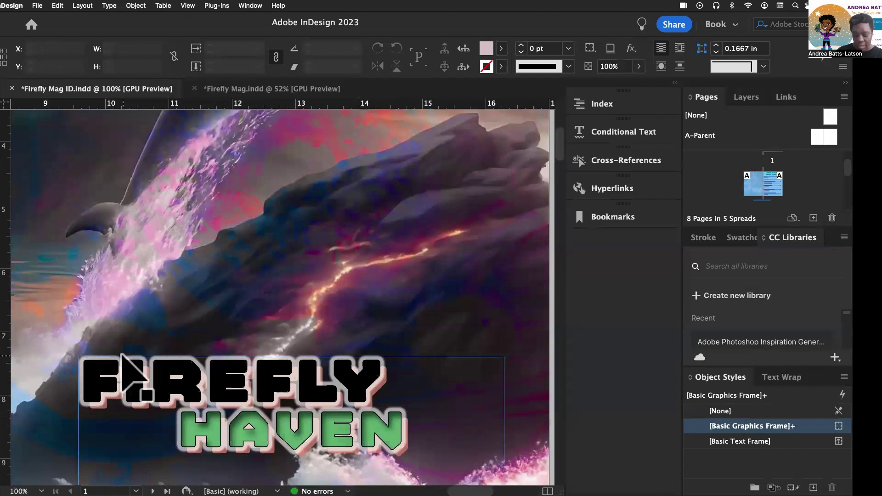
key("super+0")
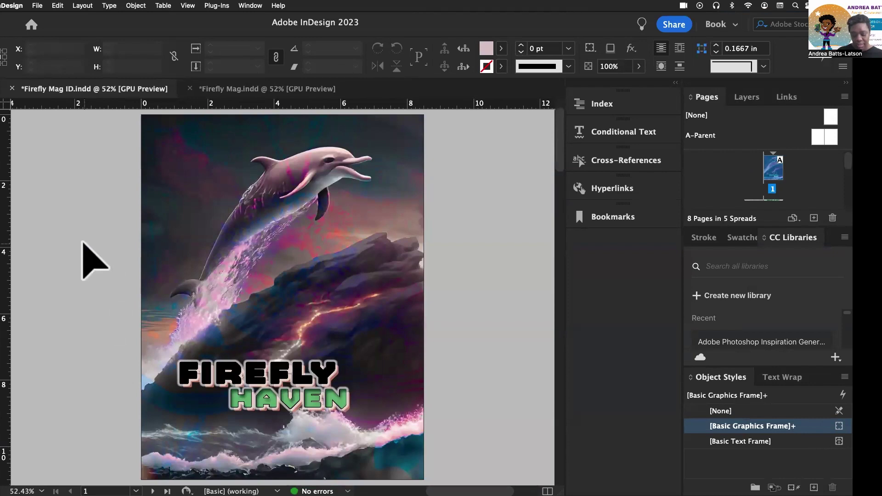
Present the magazine full-screen through the TOC and story spreads, then exit on page 8.
key("shift+w")
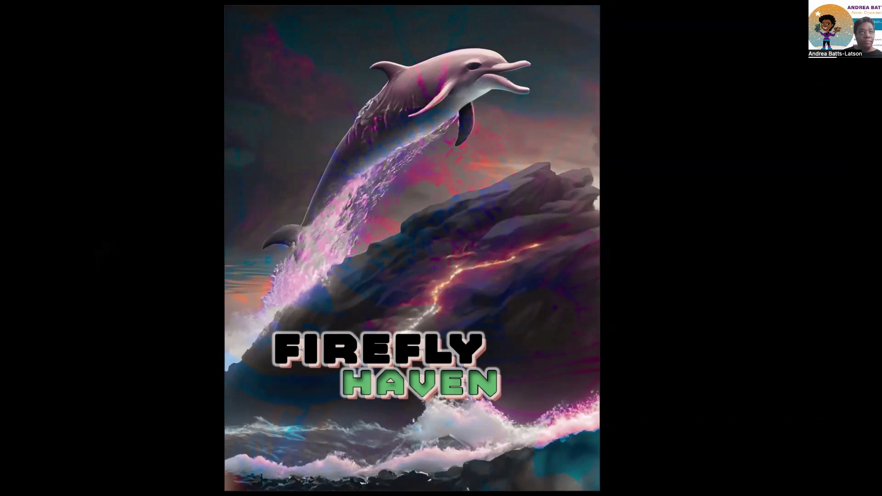
key("Right")
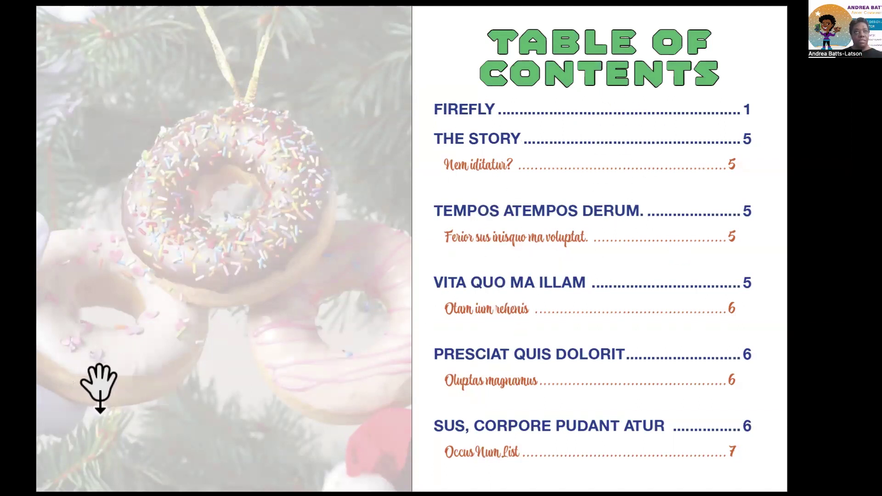
left_click(99, 388)
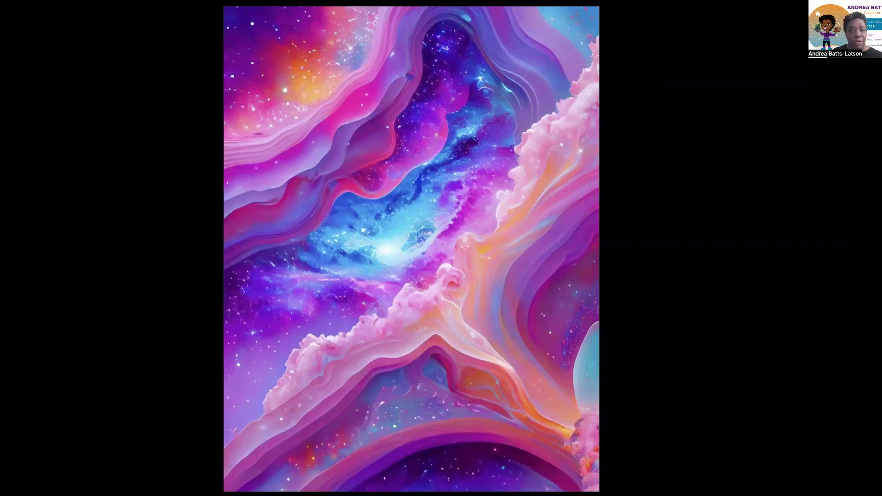
key("Escape")
left_click(324, 298)
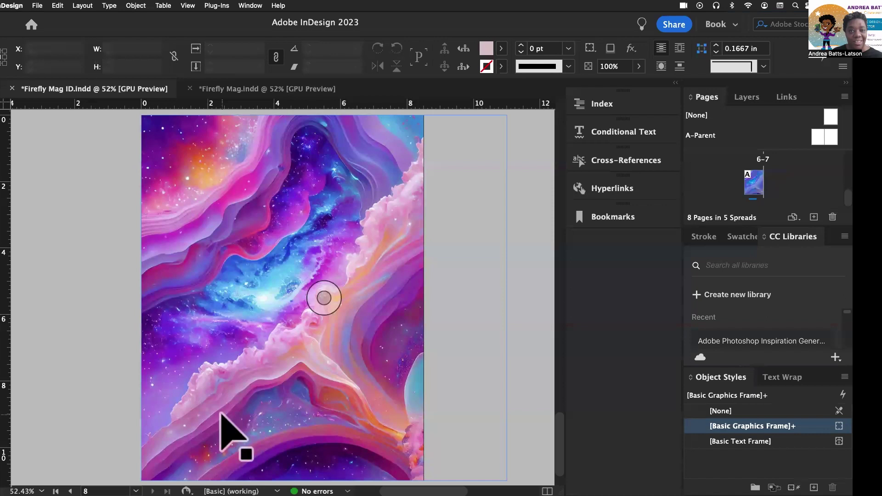